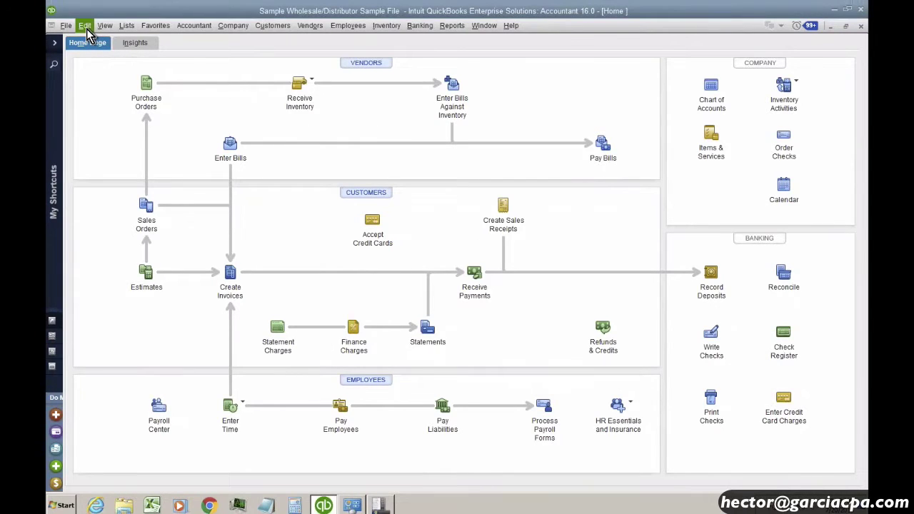
Step: Go to the company-wide Items & Inventory preferences
click(85, 26)
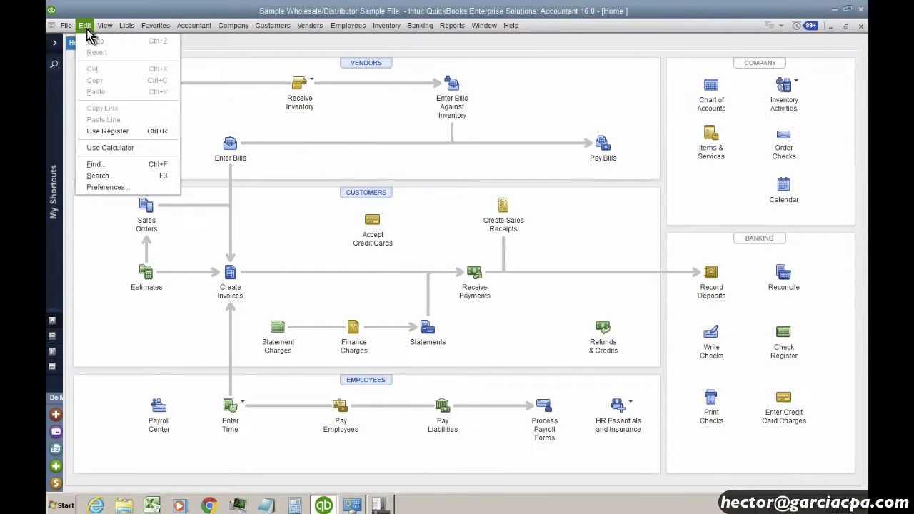
click(104, 188)
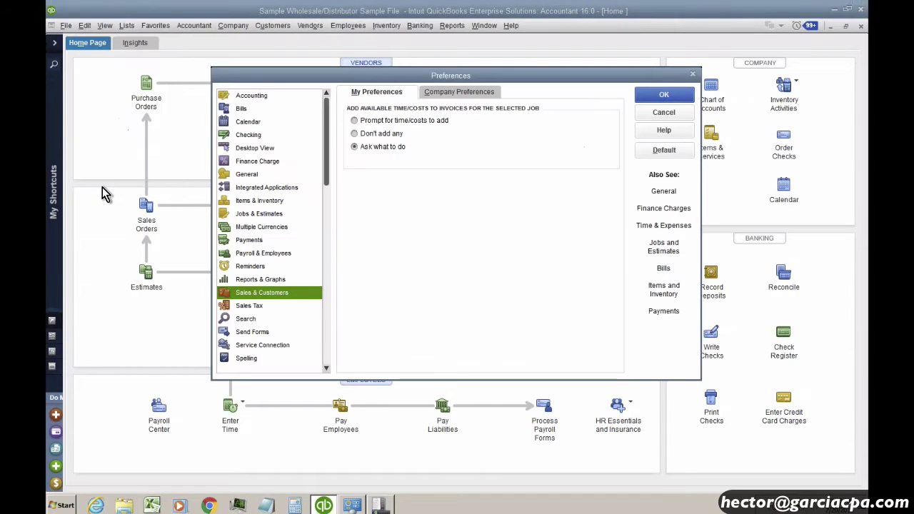
click(277, 203)
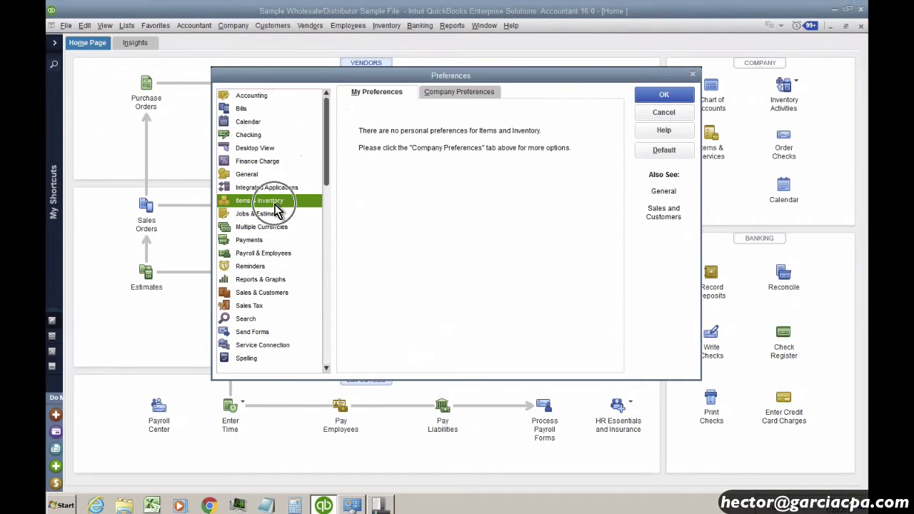
click(482, 98)
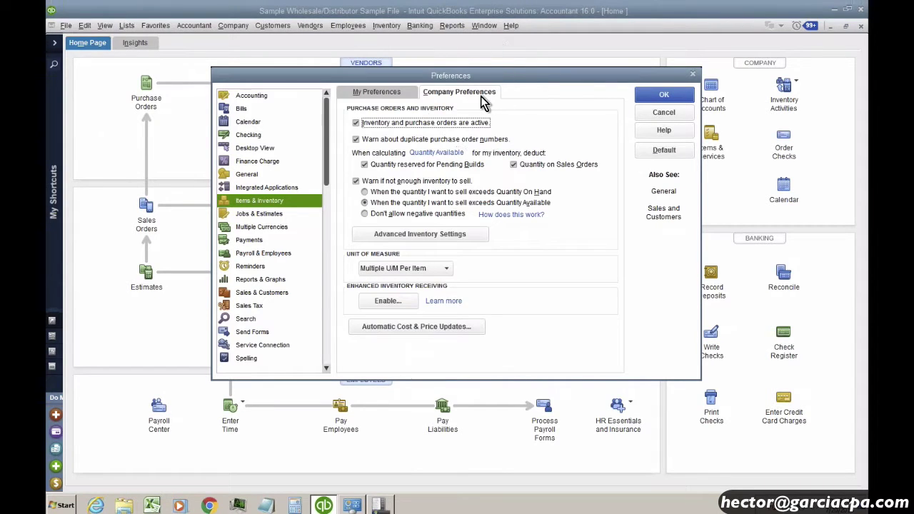
Step: Set the inventory preference to disallow negative quantities
click(425, 236)
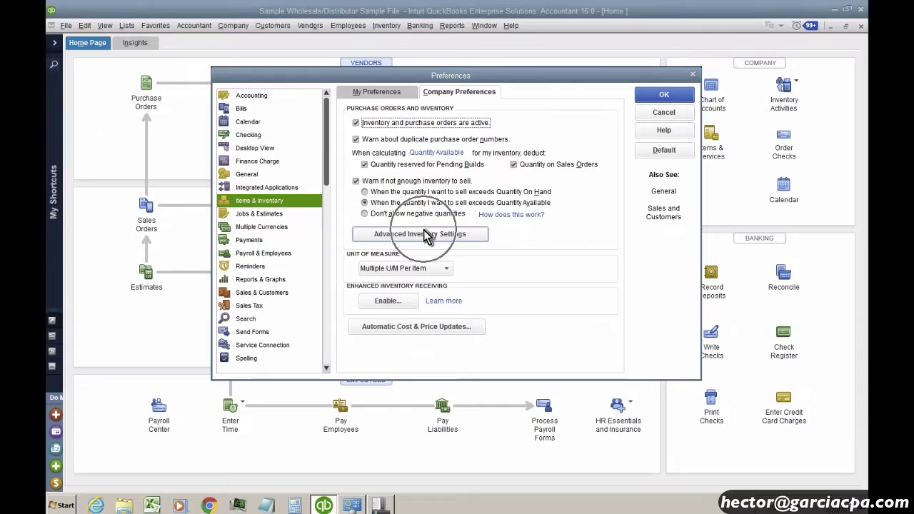
click(465, 238)
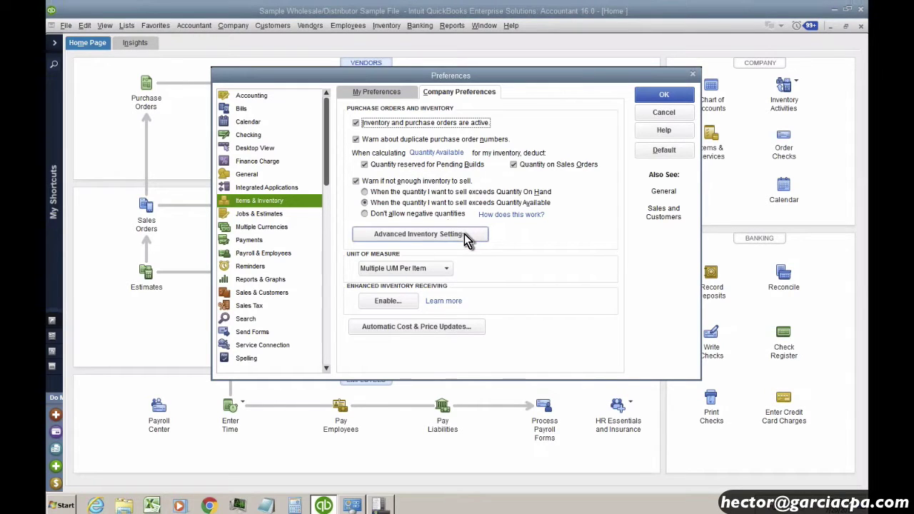
click(468, 237)
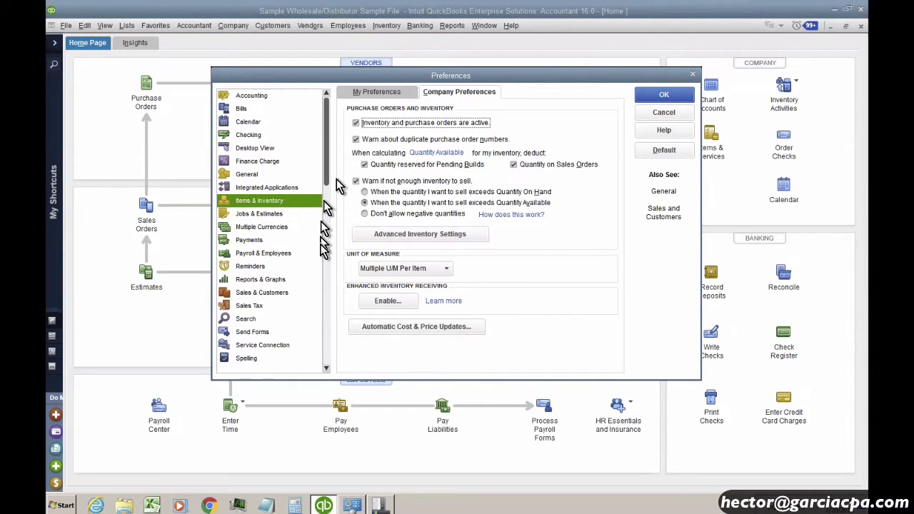
click(395, 306)
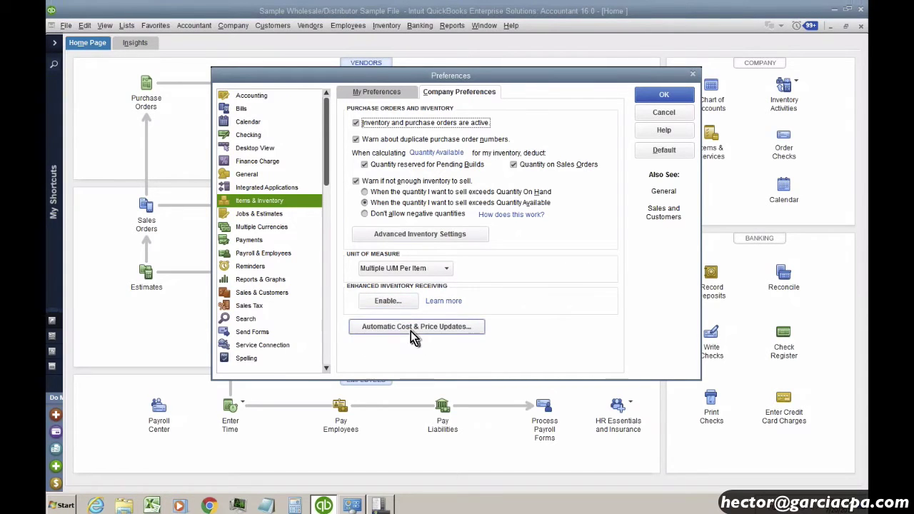
click(411, 328)
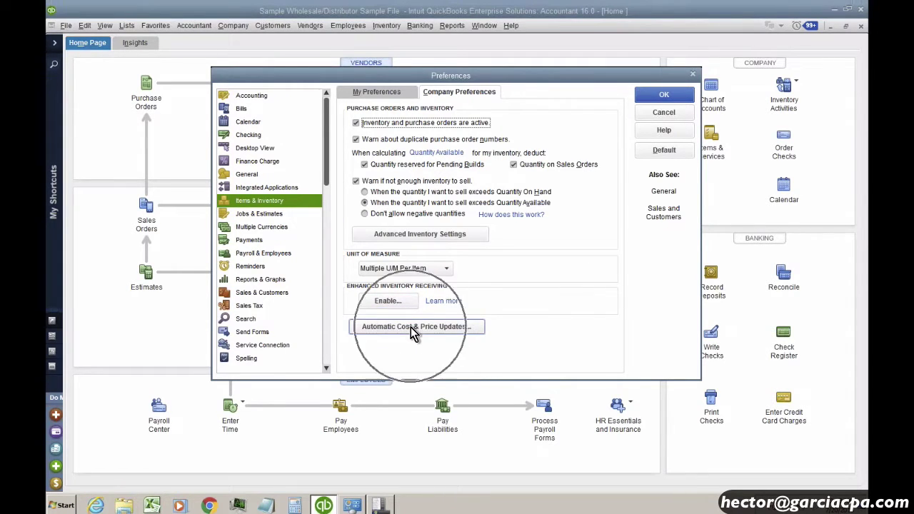
click(406, 213)
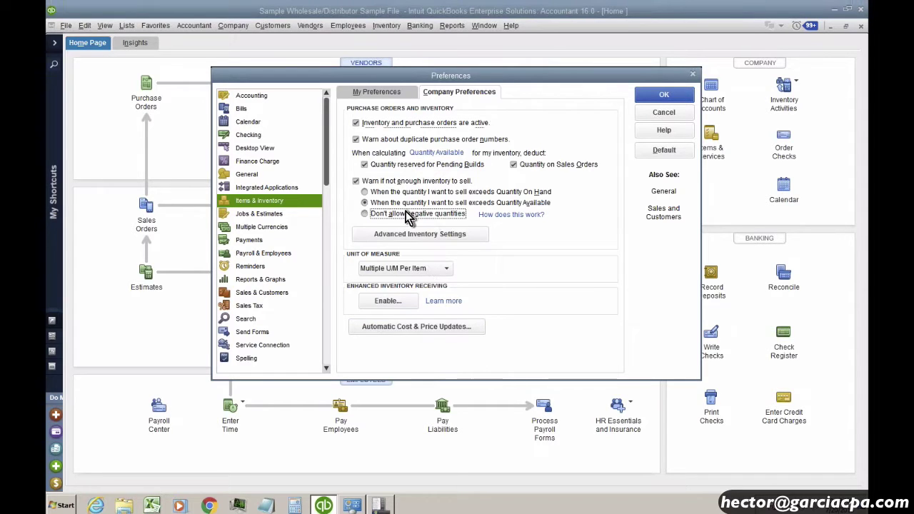
click(406, 214)
click(422, 232)
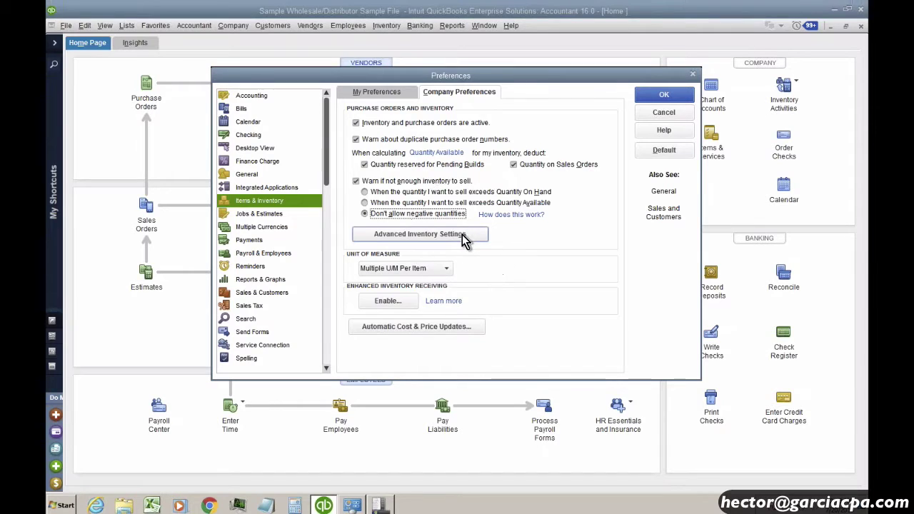
Step: Review the Advanced Inventory Settings tabs and enable FIFO costing starting 12/15/2020
click(461, 237)
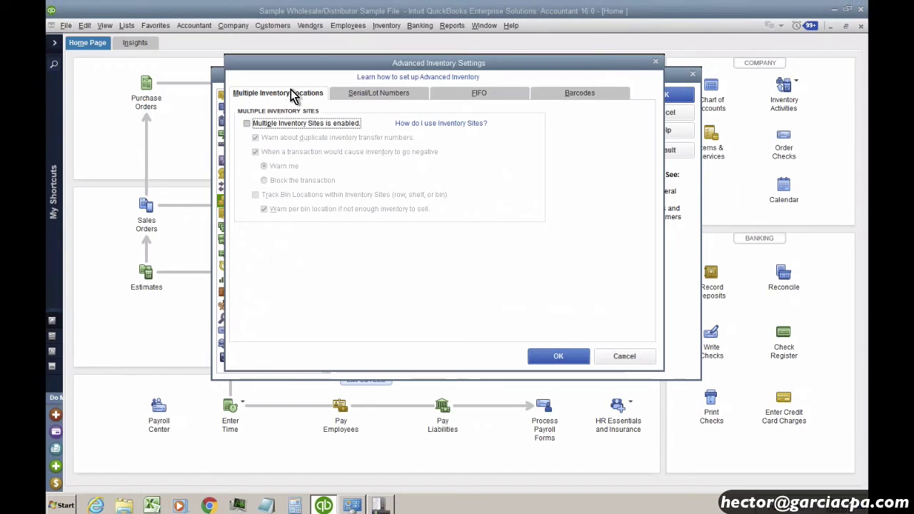
click(291, 92)
click(384, 96)
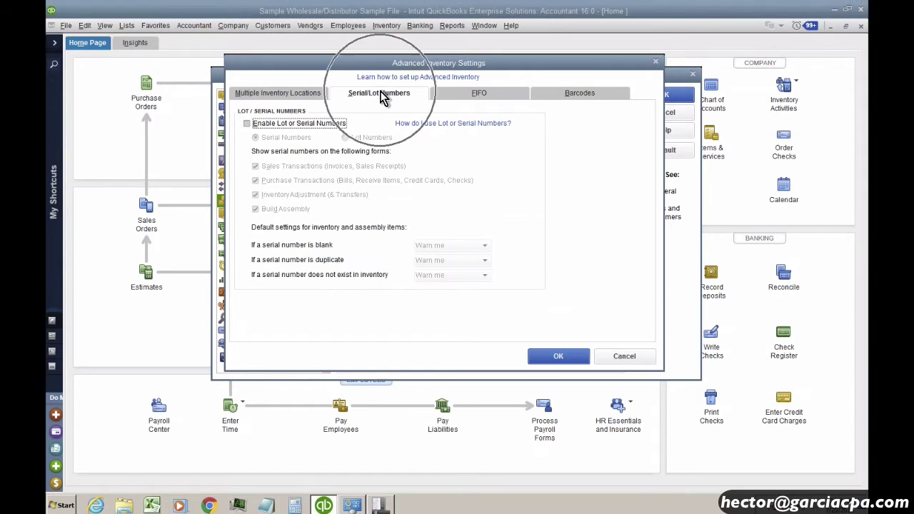
click(505, 103)
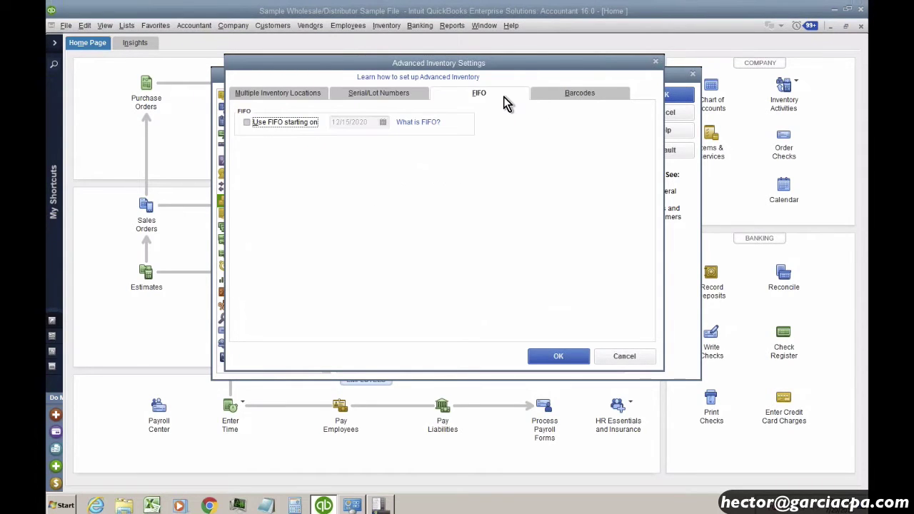
click(575, 100)
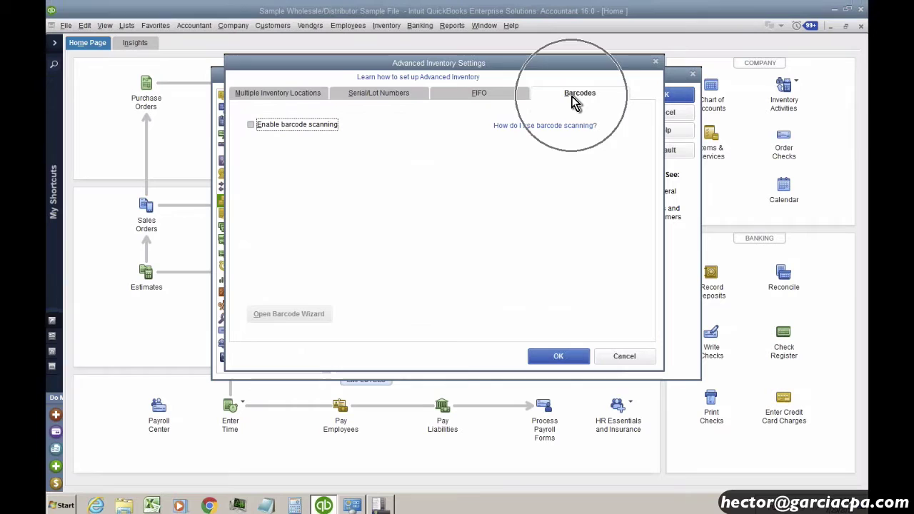
click(485, 95)
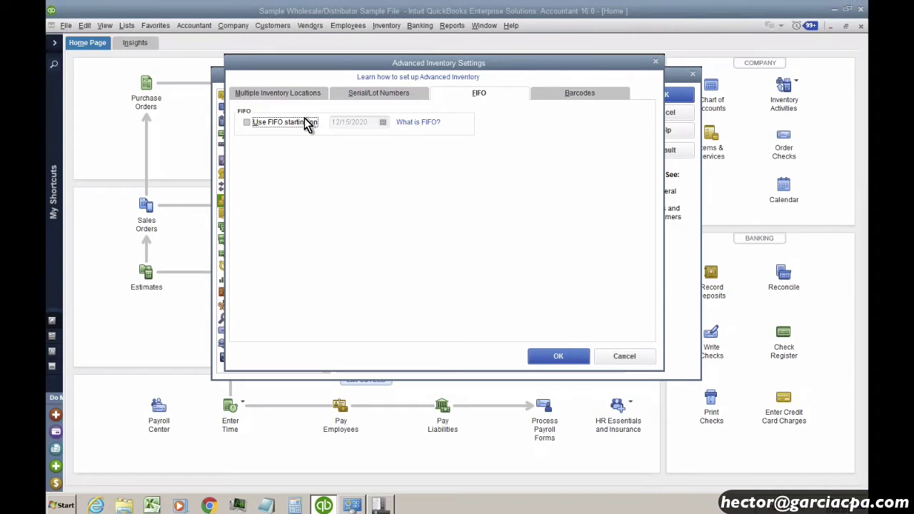
click(247, 123)
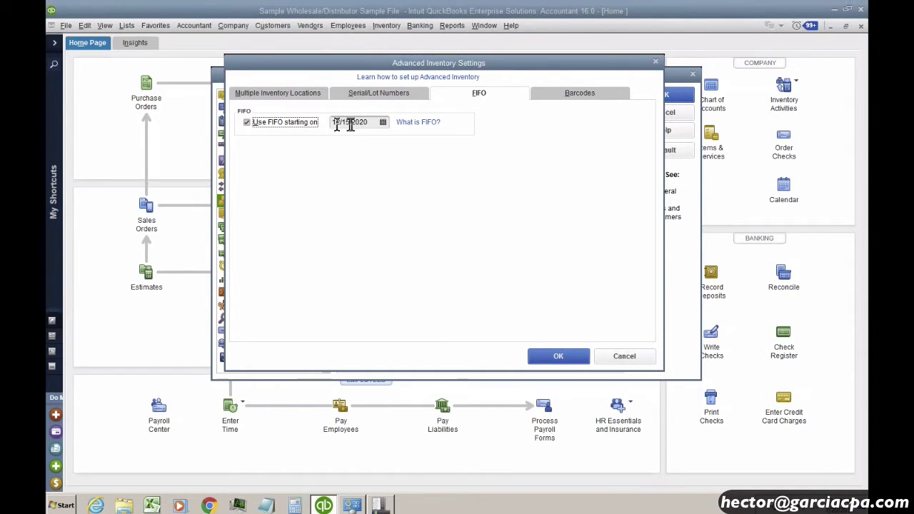
click(363, 123)
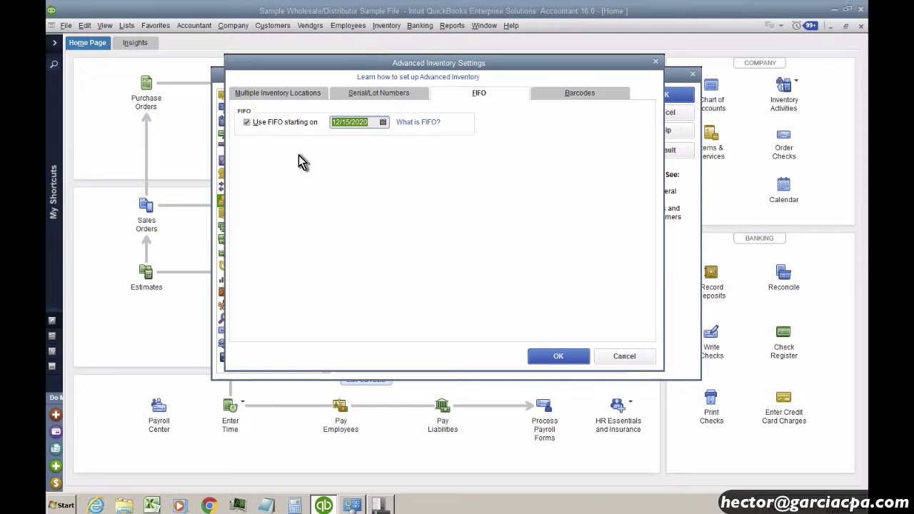
Step: Cancel the FIFO change and bring up the Inventory Valuation Summary report
click(615, 363)
click(665, 113)
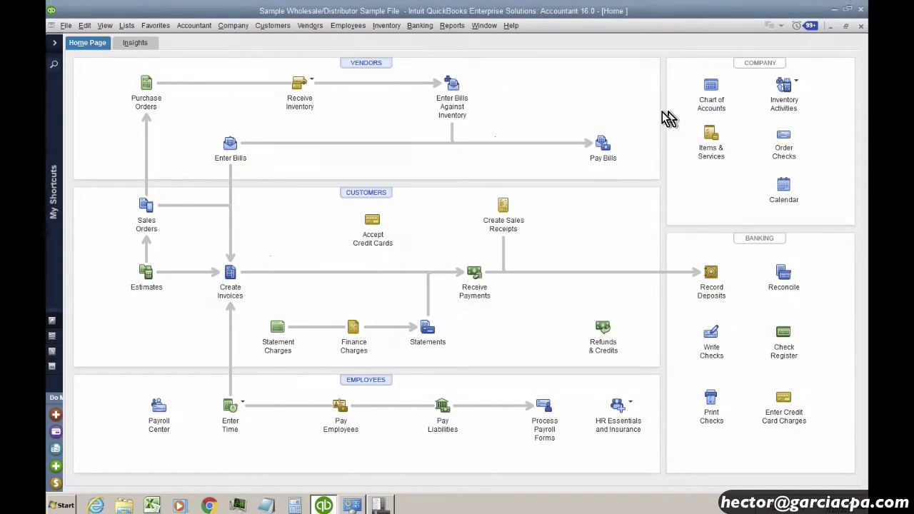
click(447, 26)
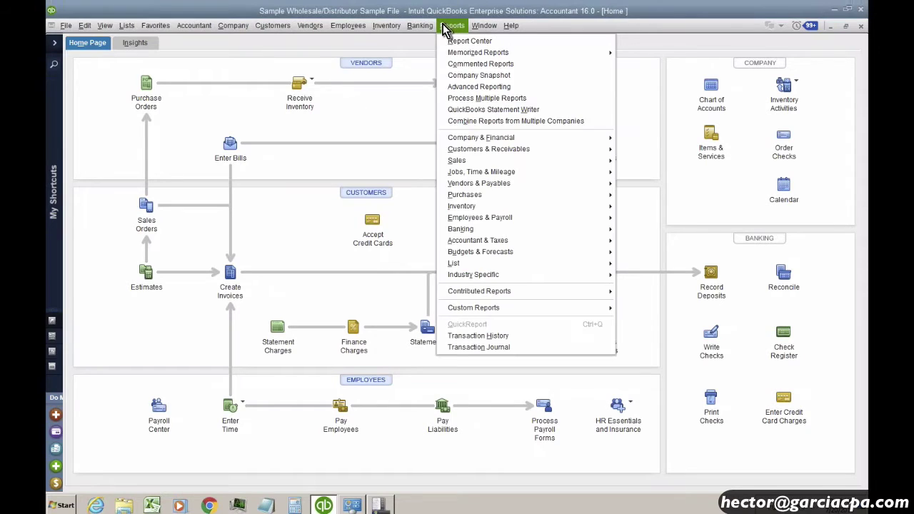
mouse_move(468, 211)
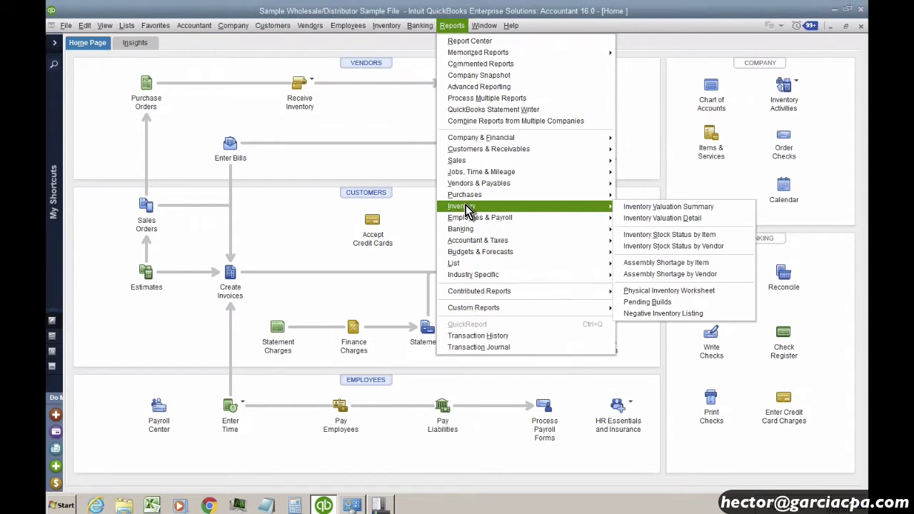
click(675, 208)
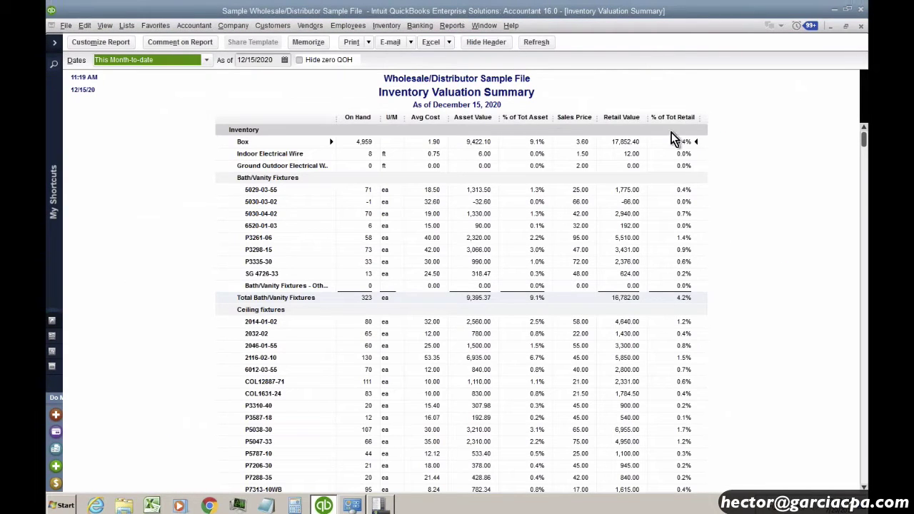
Step: Check the TOTAL row: 11,632 on hand and 103,314.82 asset value
drag(865, 145, 861, 492)
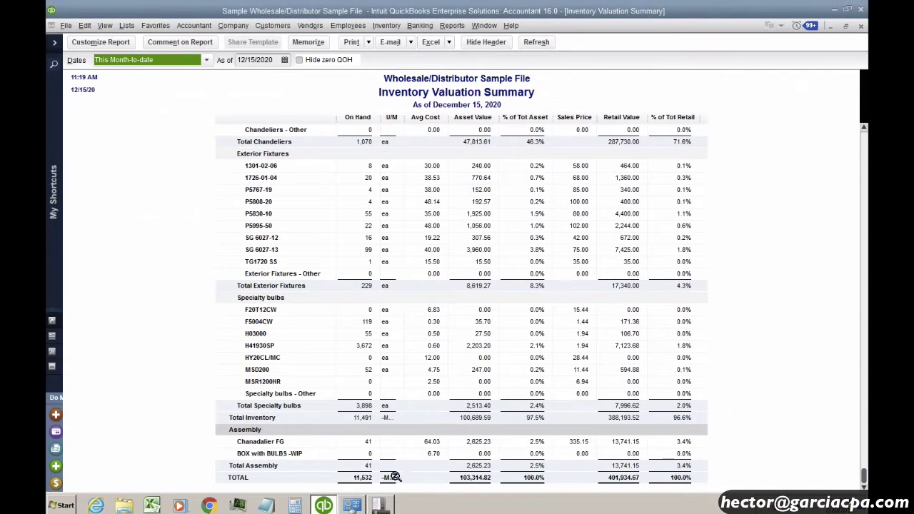
click(482, 481)
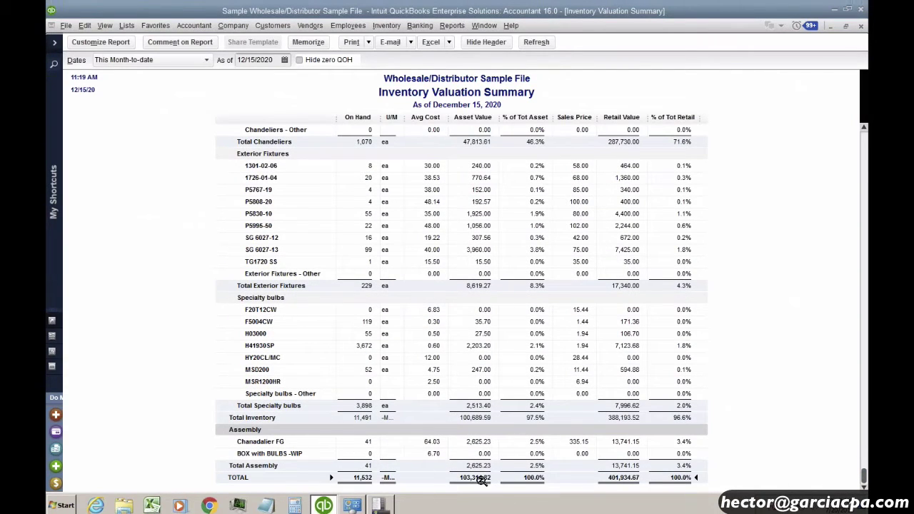
click(483, 480)
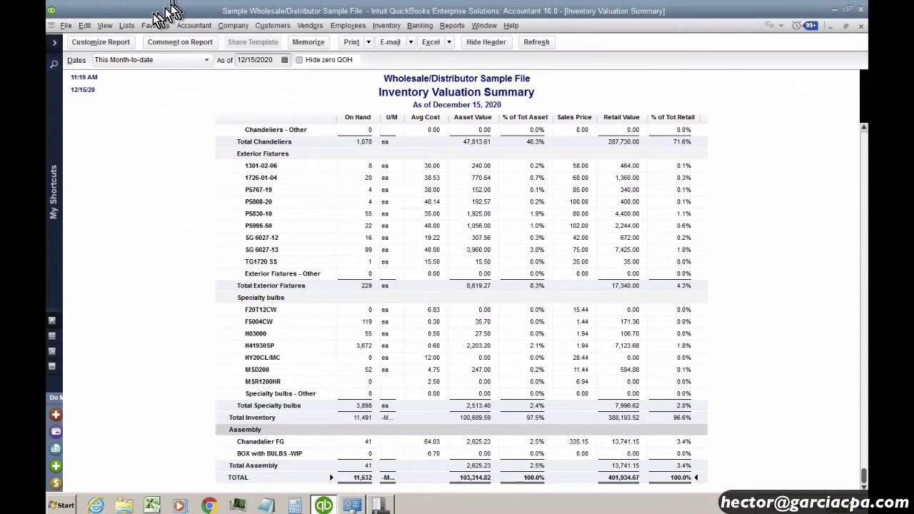
Step: Enable FIFO costing from 01/01/2020 in Advanced Inventory Settings and save the preferences
click(84, 25)
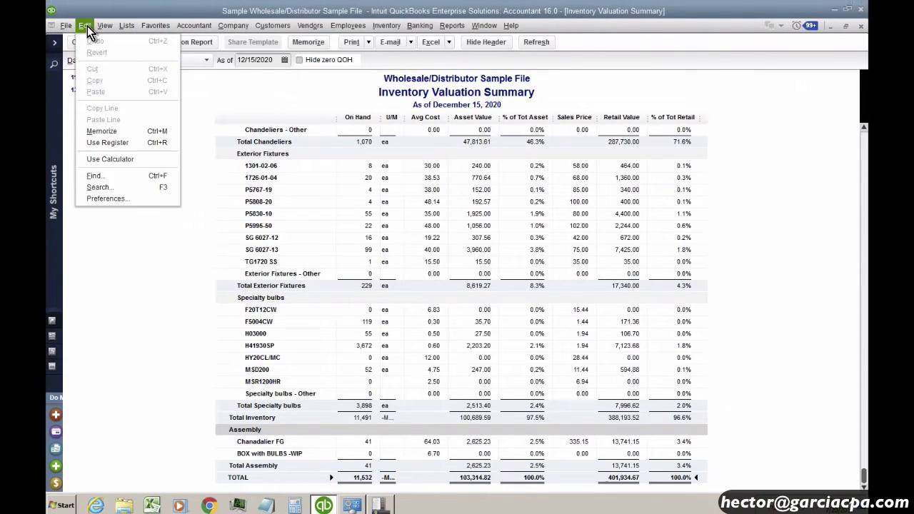
click(100, 200)
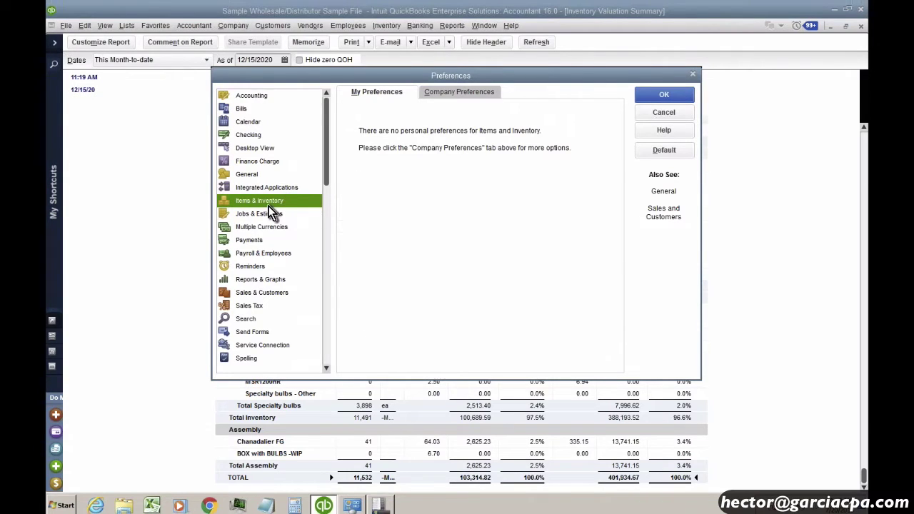
click(450, 94)
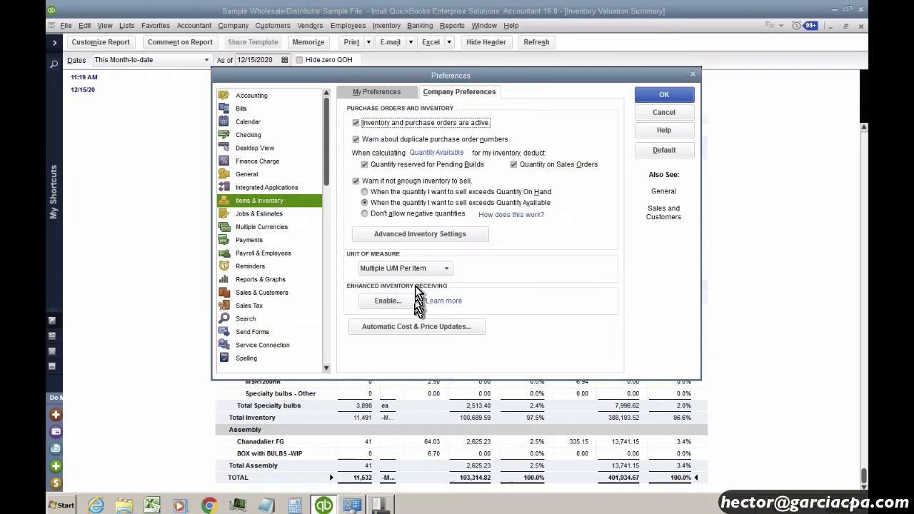
click(416, 236)
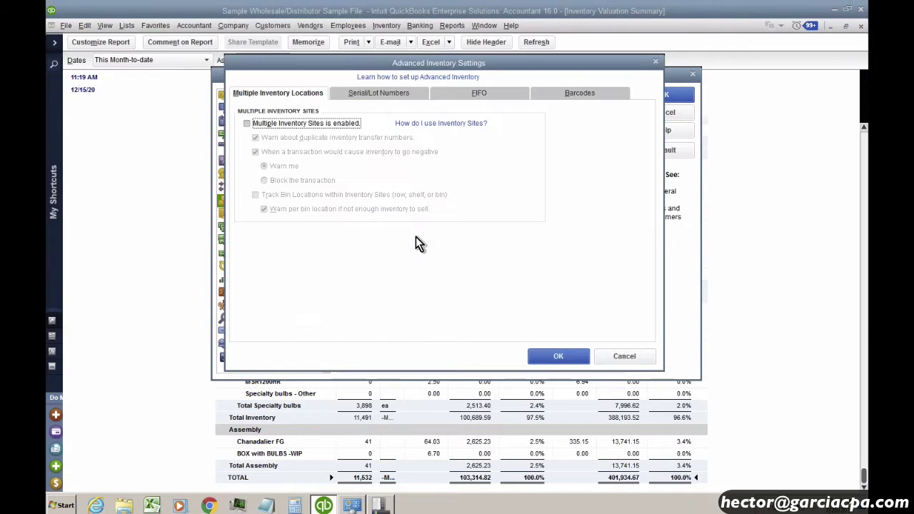
click(455, 92)
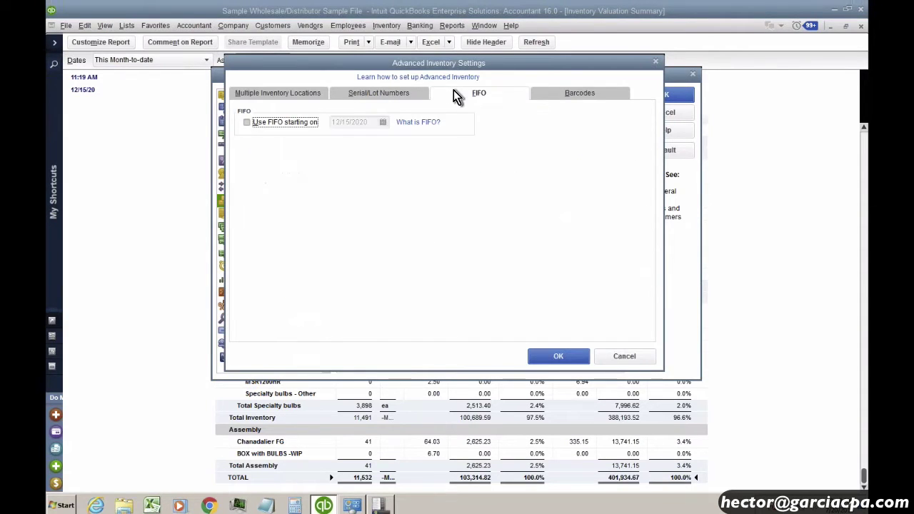
click(272, 122)
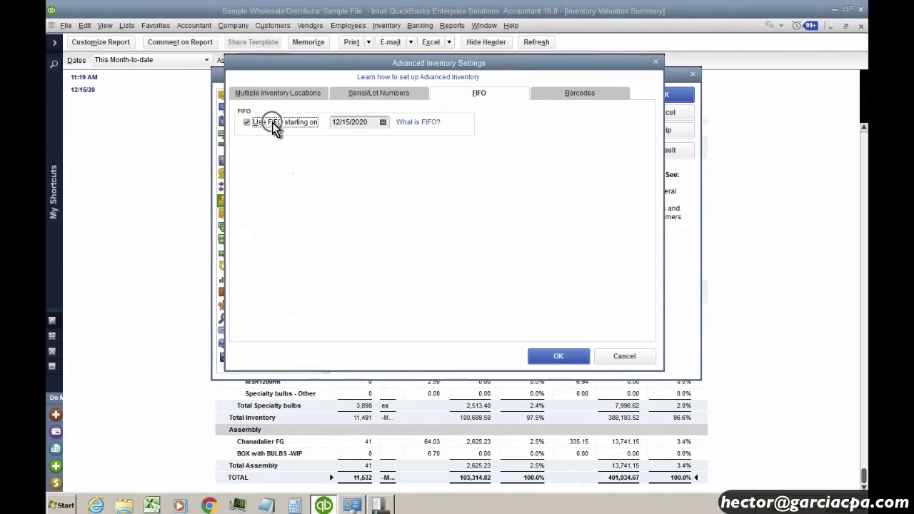
click(369, 122)
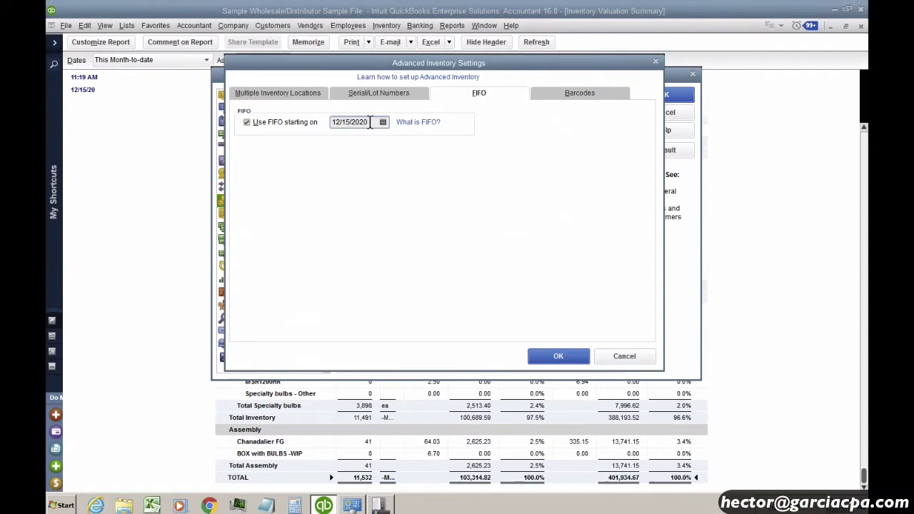
key(y)
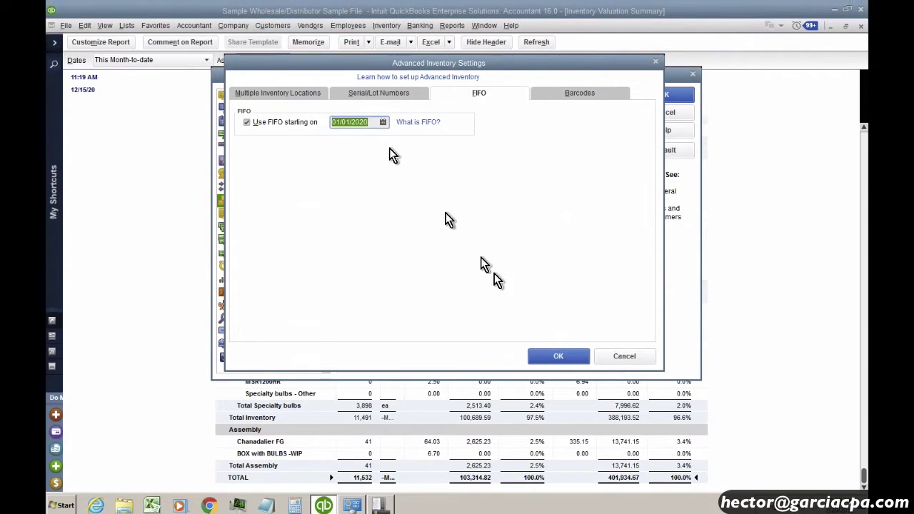
click(549, 357)
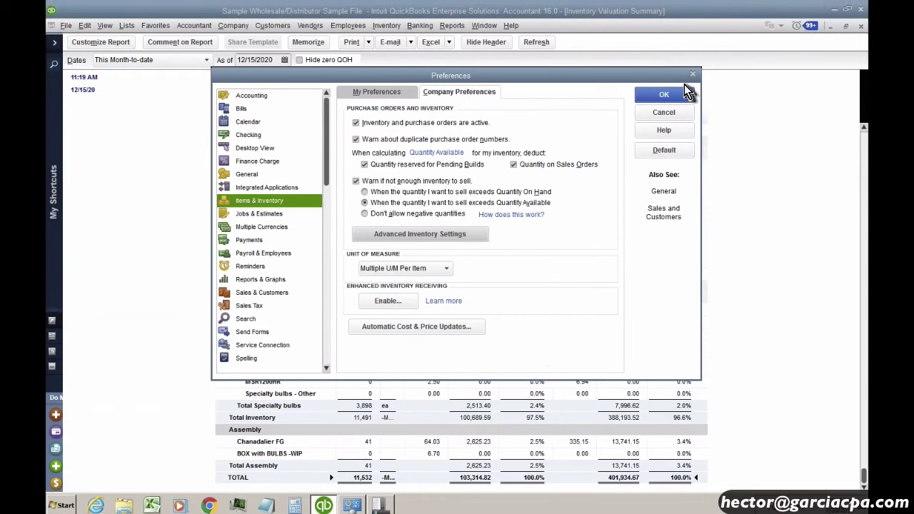
click(669, 96)
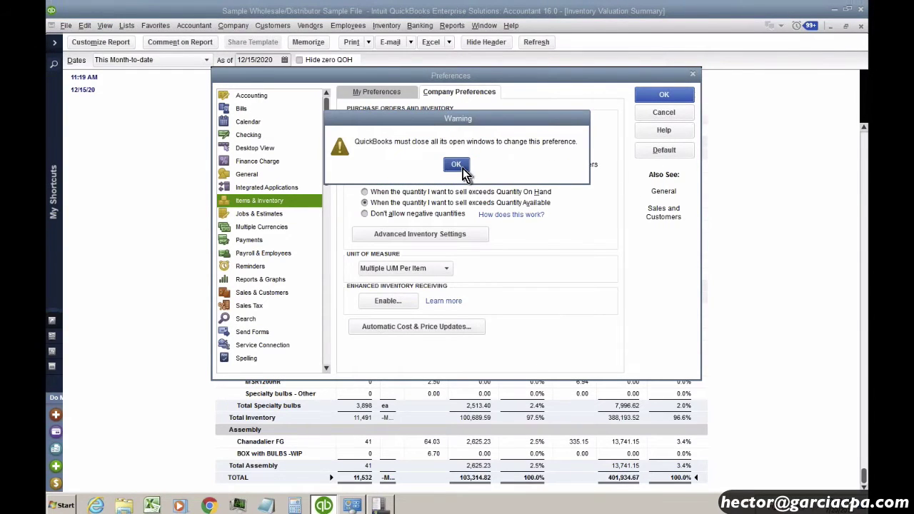
Step: Accept the window-closing warning and refresh the maximized Inventory Valuation Summary to review FIFO totals
click(463, 168)
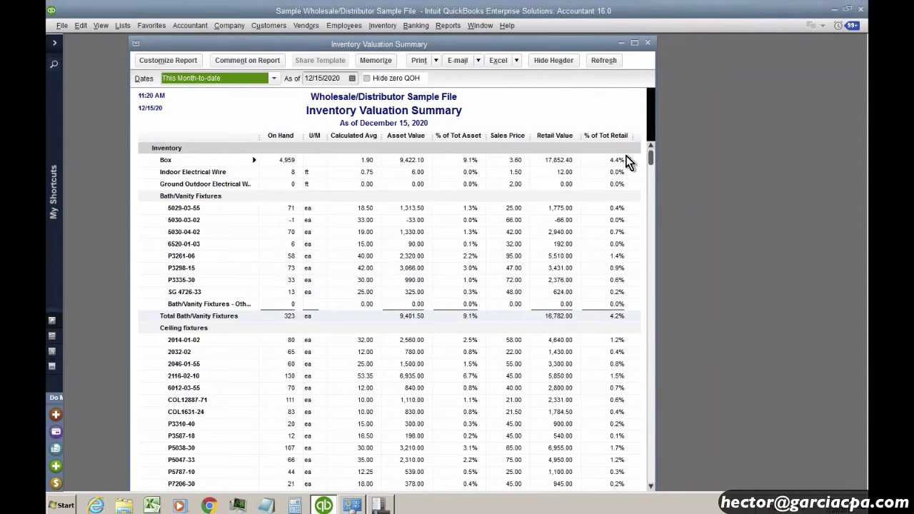
drag(650, 157, 651, 475)
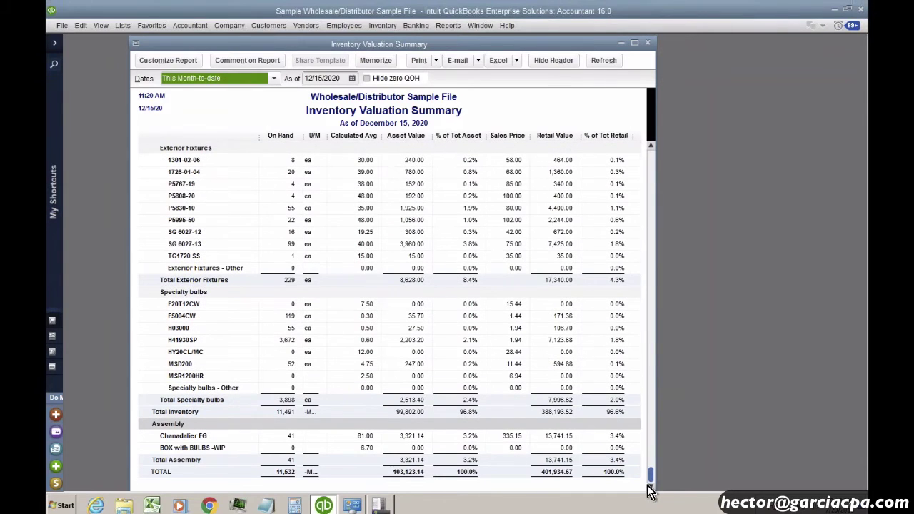
click(635, 43)
click(481, 482)
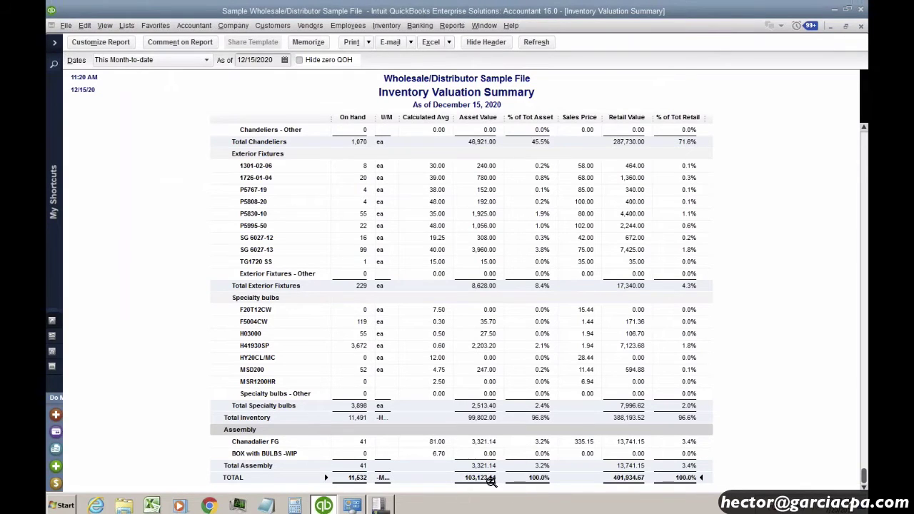
click(491, 482)
click(535, 42)
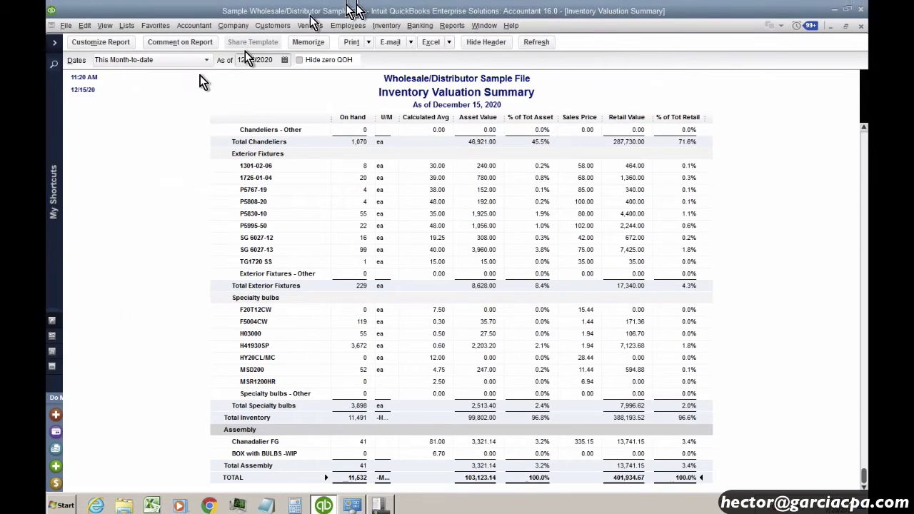
scroll(419, 235, up, 15)
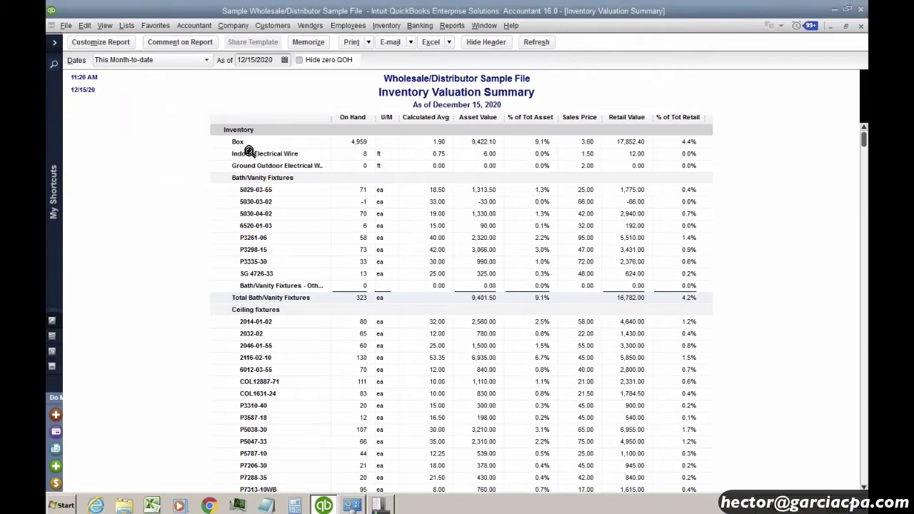
Step: Start a new item from the Item List
click(126, 27)
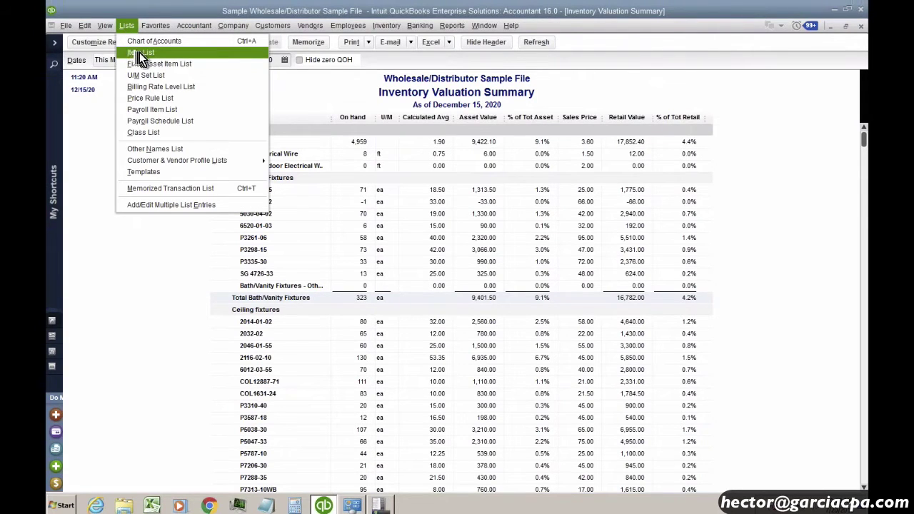
click(139, 52)
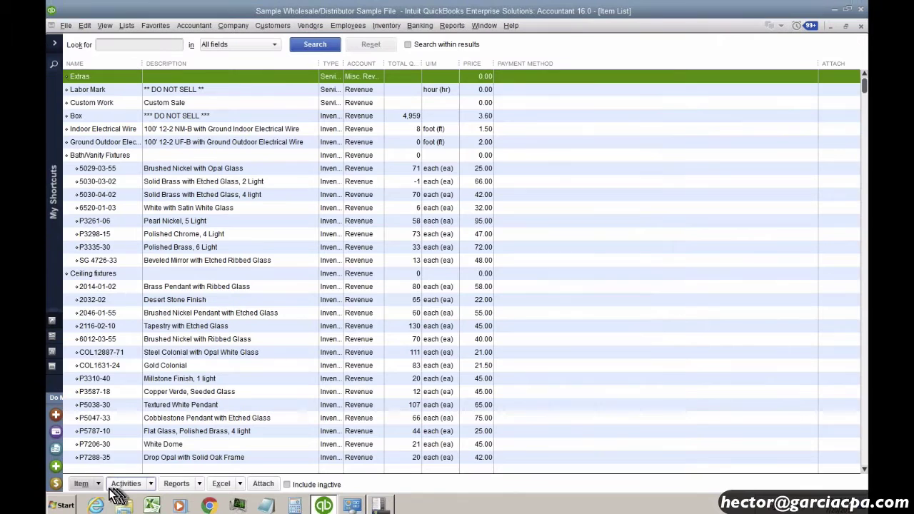
click(84, 484)
click(94, 292)
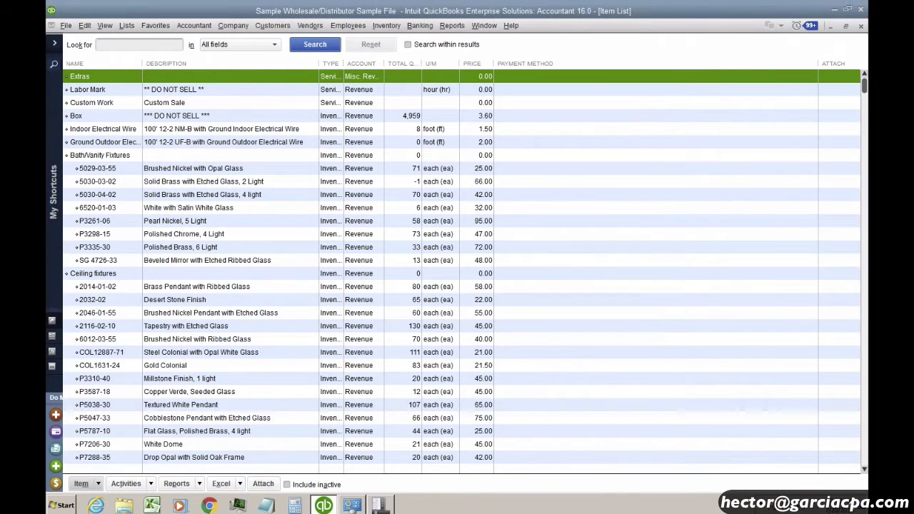
click(115, 57)
Step: Save inventory part 'fifo test' with cost 10.00, price 20.00 and income account Revenue
click(112, 88)
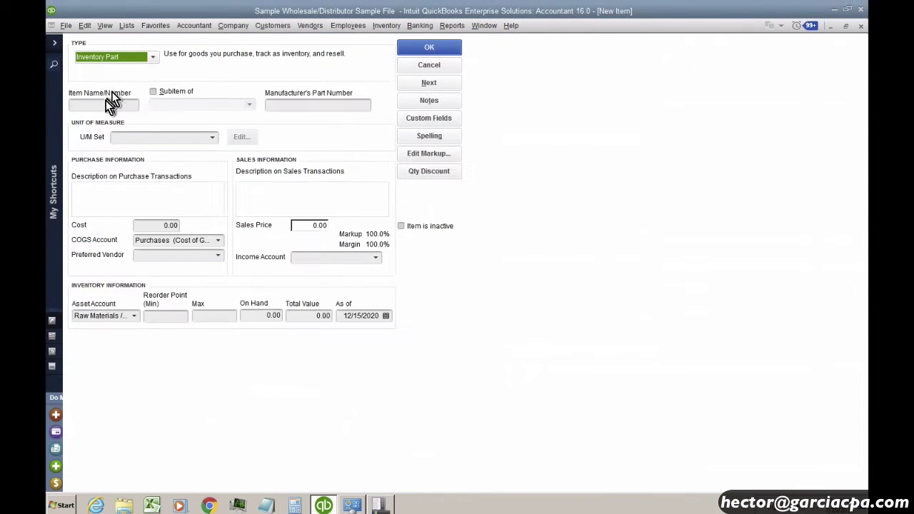
click(101, 105)
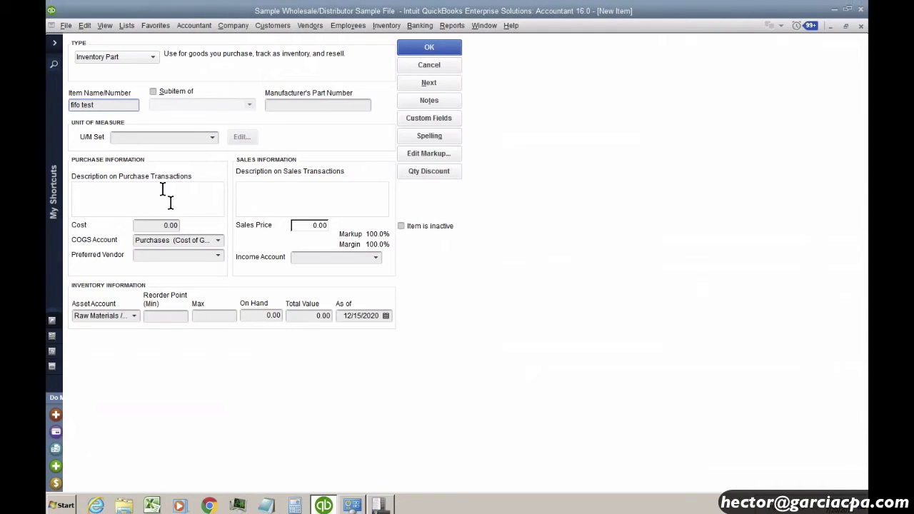
click(162, 228)
click(300, 226)
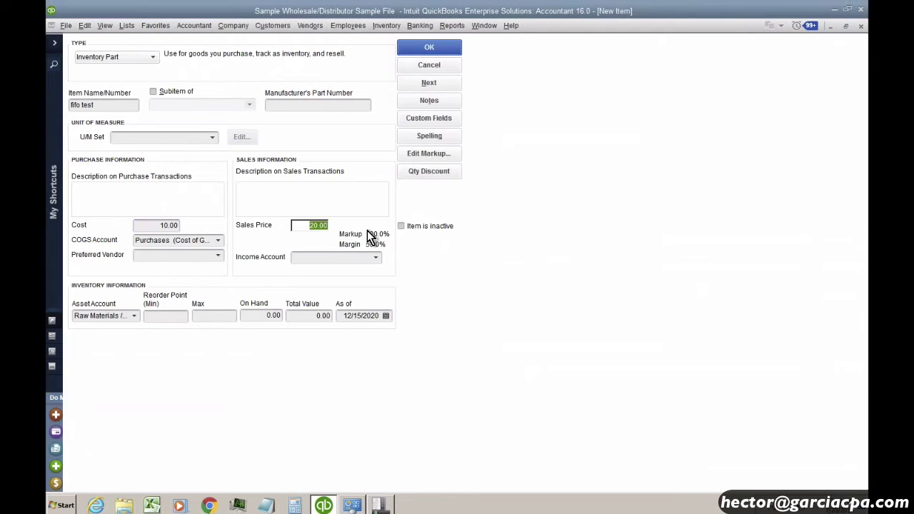
text(20)
click(375, 257)
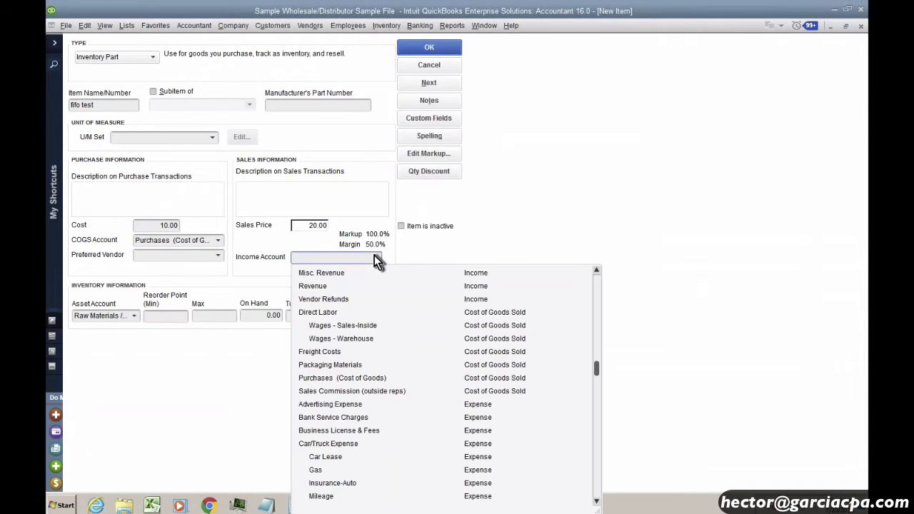
click(339, 285)
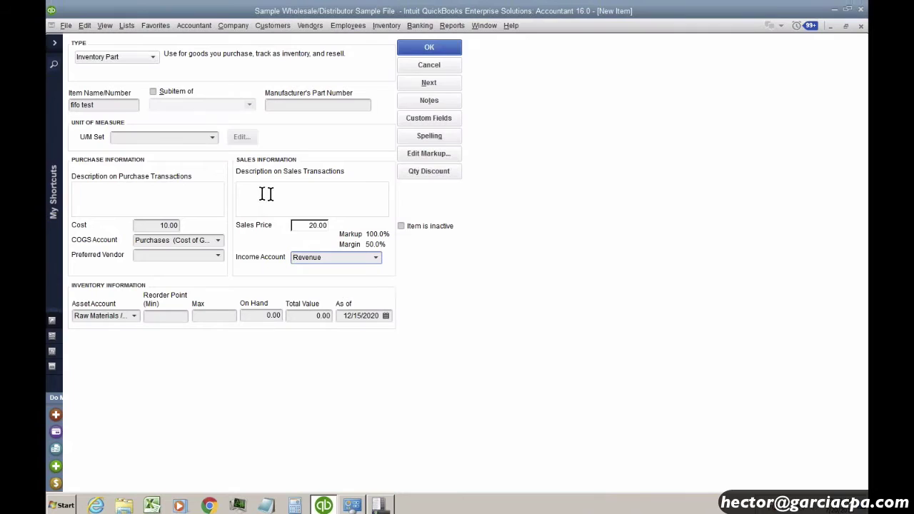
click(430, 47)
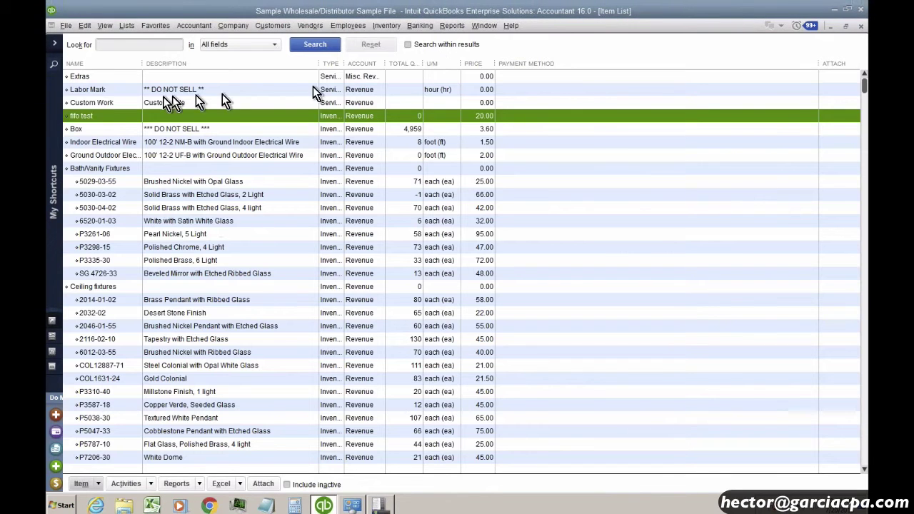
Step: Start a bill dated 12/01/2020 and quick-add TEST VENDOR as its vendor
click(275, 28)
mouse_move(310, 32)
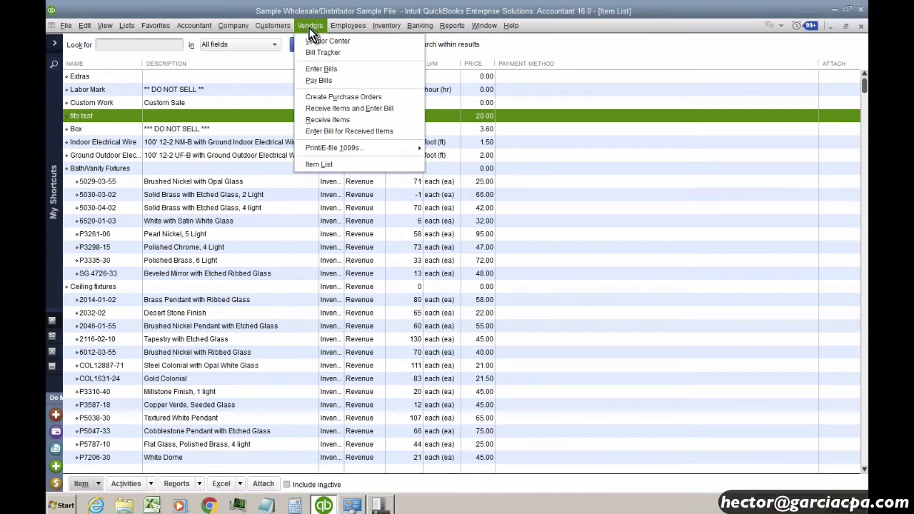
click(317, 69)
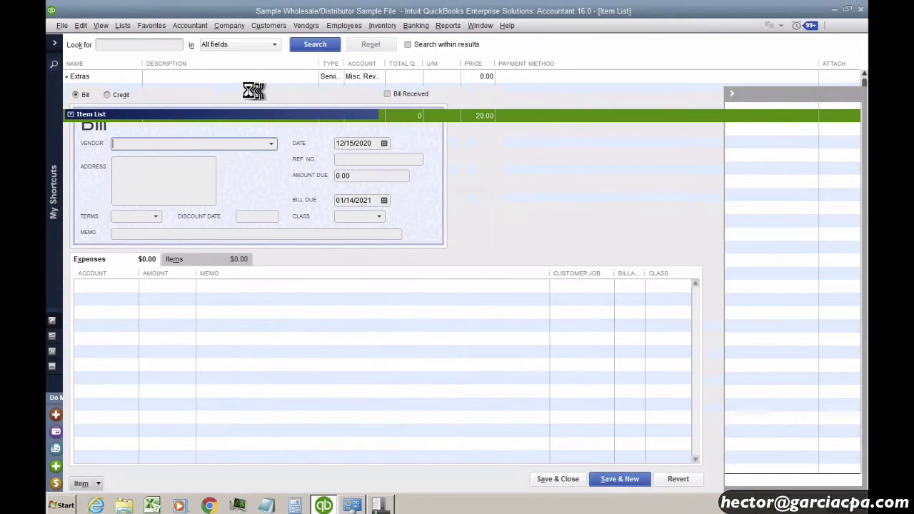
click(382, 145)
key(m)
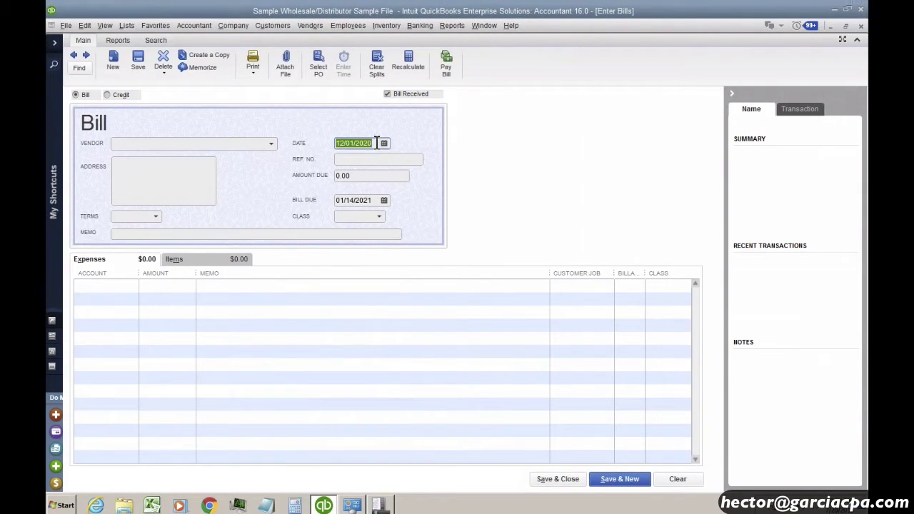
click(169, 146)
click(270, 144)
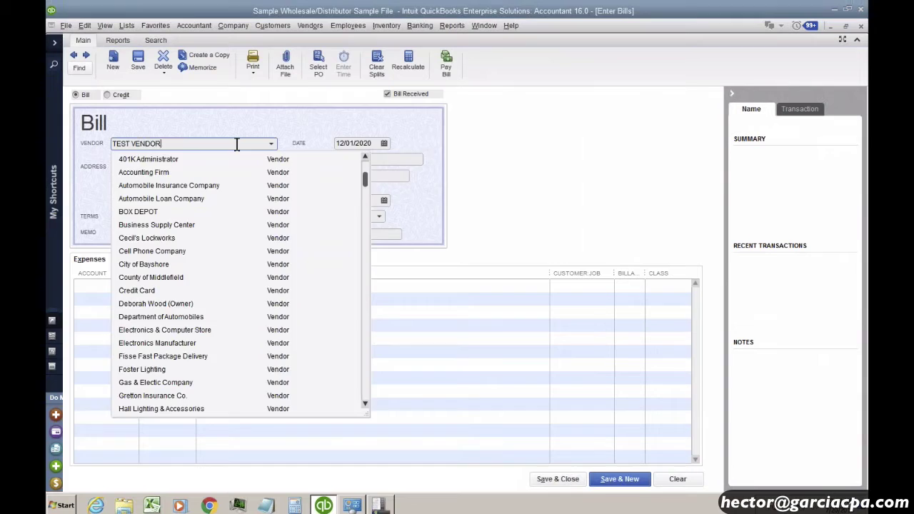
text(TEST VENDOR)
key(Tab)
key(Return)
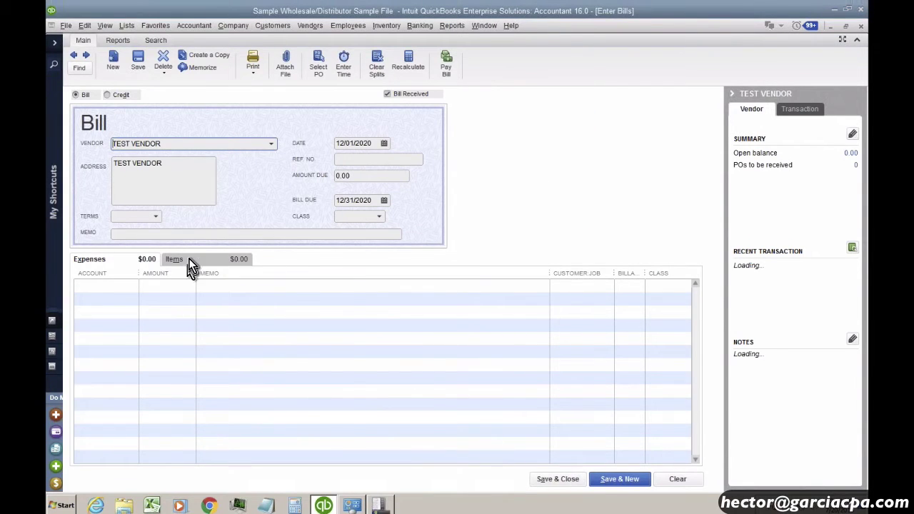
Step: Add an item line of 100 fifo test at 10.00 and save the 1,000.00 bill
click(189, 261)
text(fifo test)
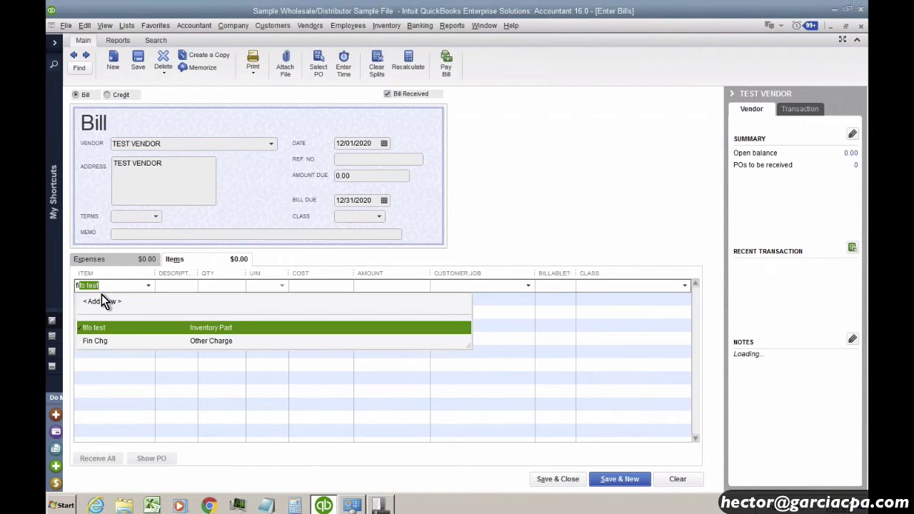
key(Tab)
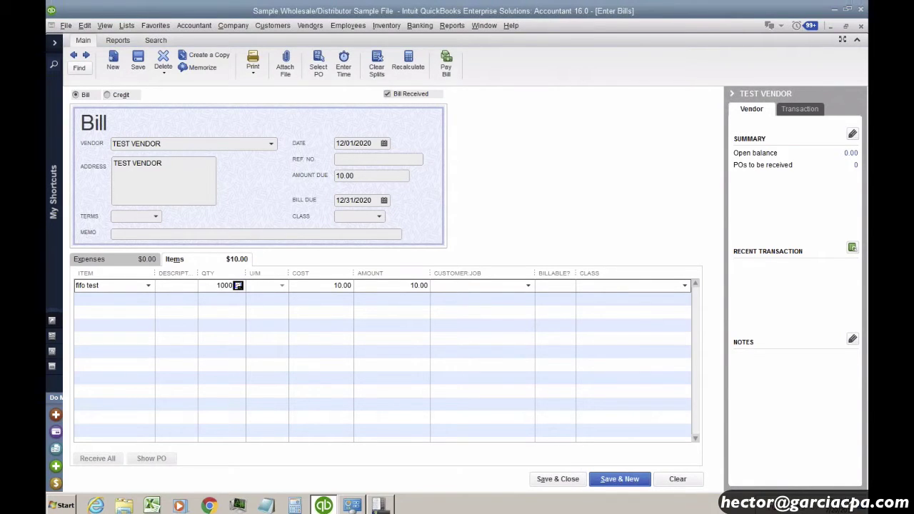
key(Tab)
key(Tab)
key(Tab)
key(Tab)
key(Tab)
click(412, 285)
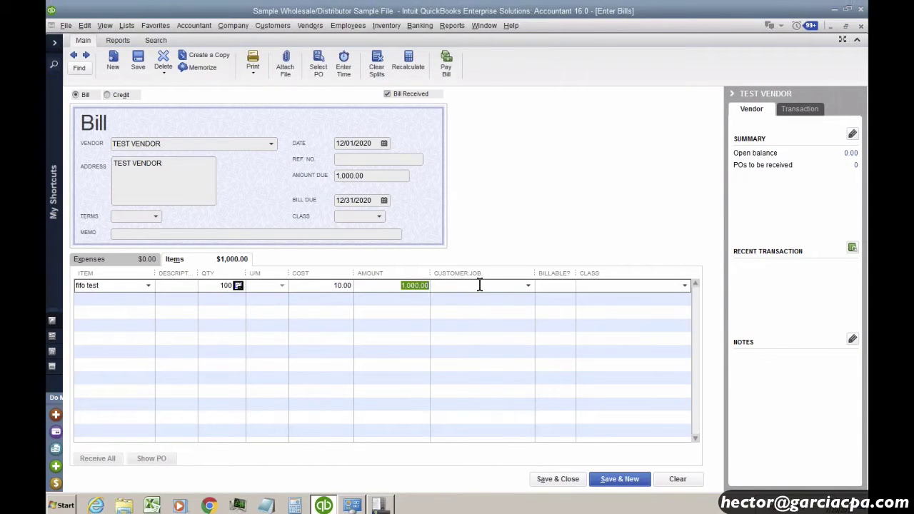
click(138, 60)
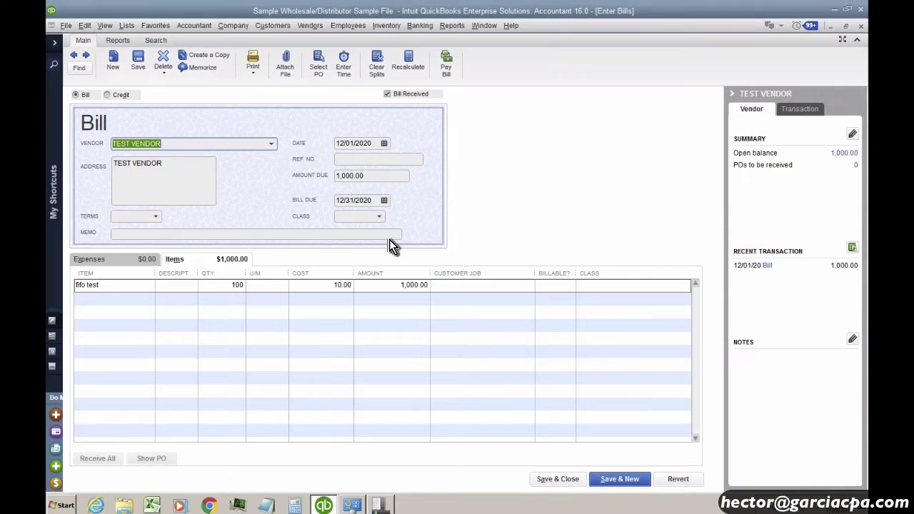
Step: Start a new bill dated 12/10/2020 from TEST VENDOR
click(615, 481)
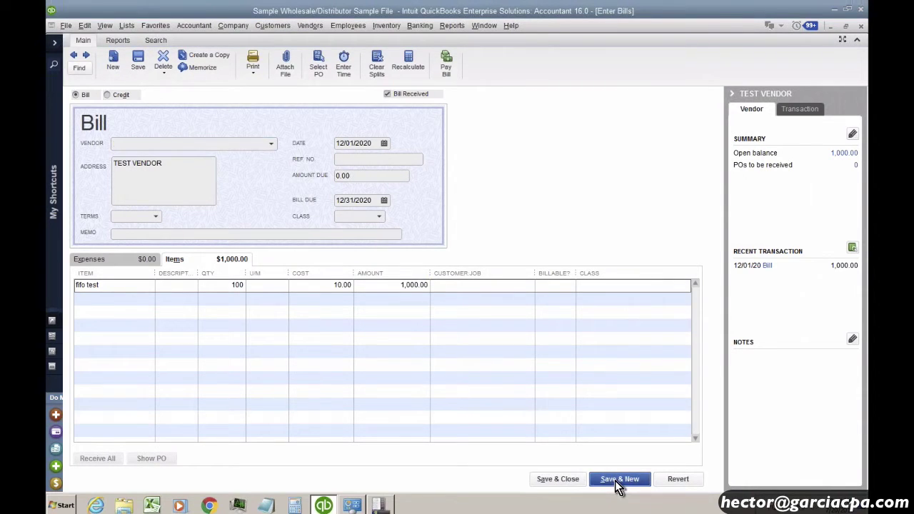
click(383, 143)
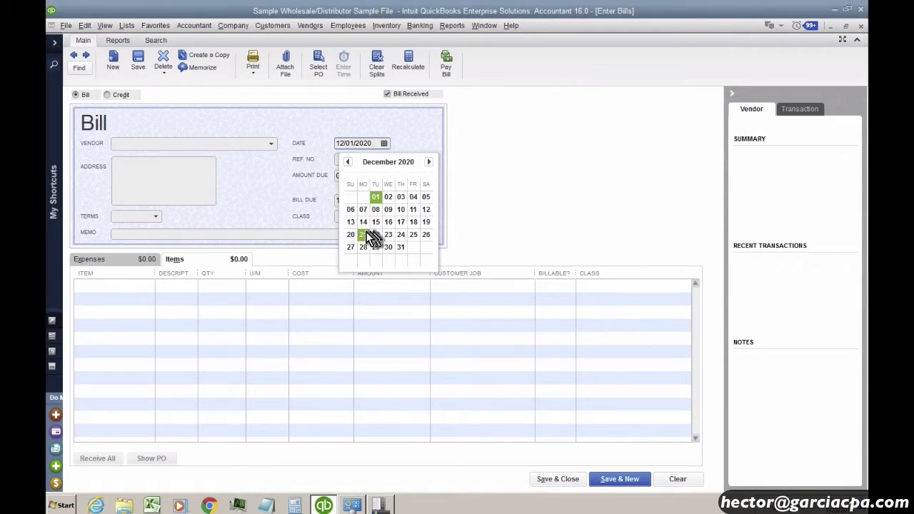
click(401, 209)
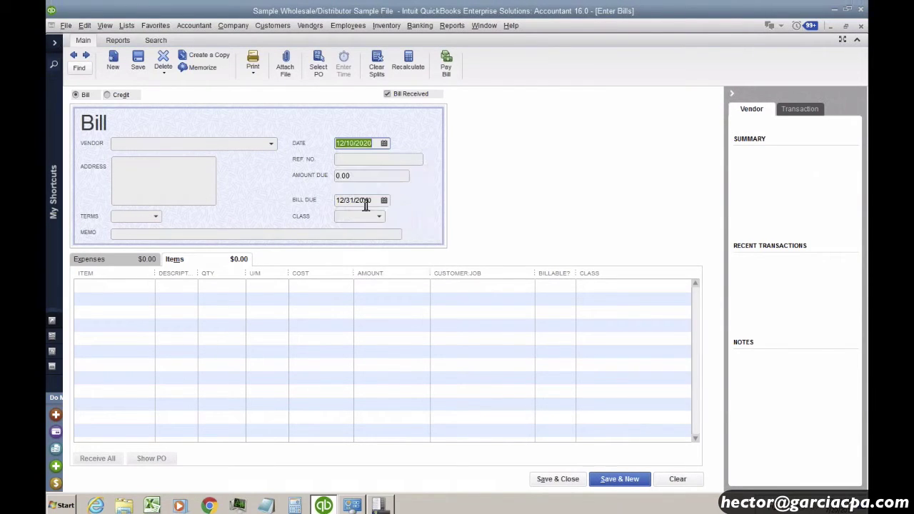
click(226, 145)
text(TEST VENDOR)
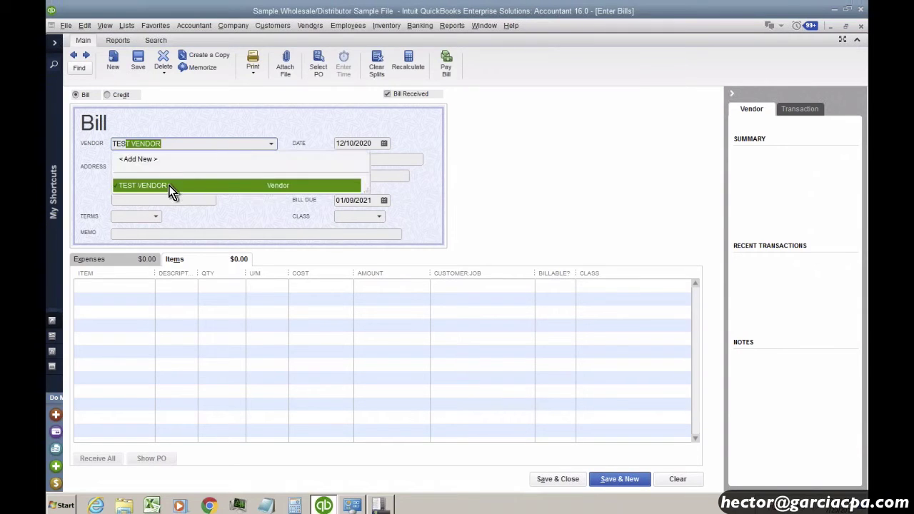
click(173, 186)
Step: Change the fifo test line cost to 20.00, accept the cost update, and save the bill
click(236, 288)
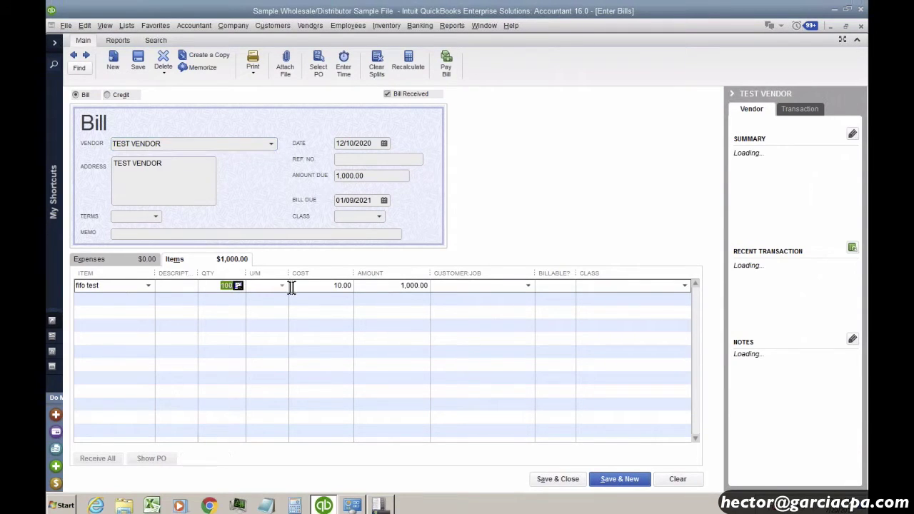
click(316, 287)
text(2)
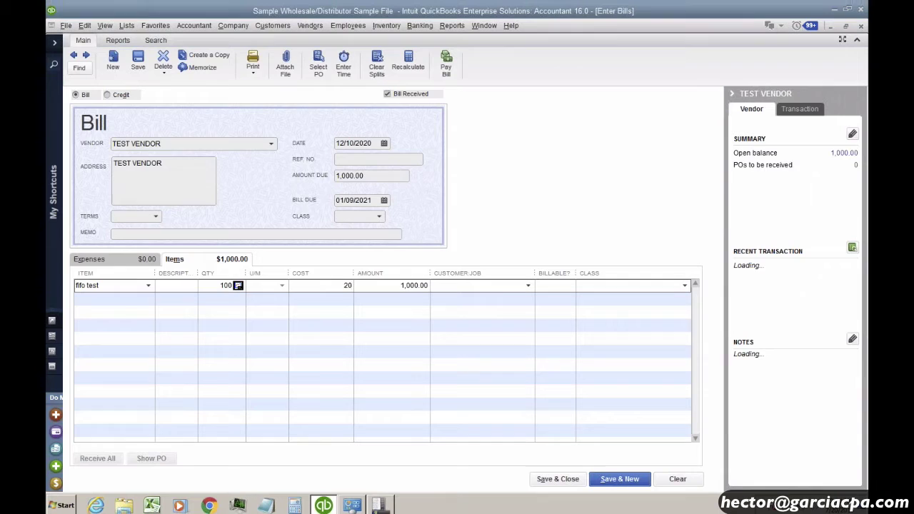
text(0)
key(Tab)
click(200, 328)
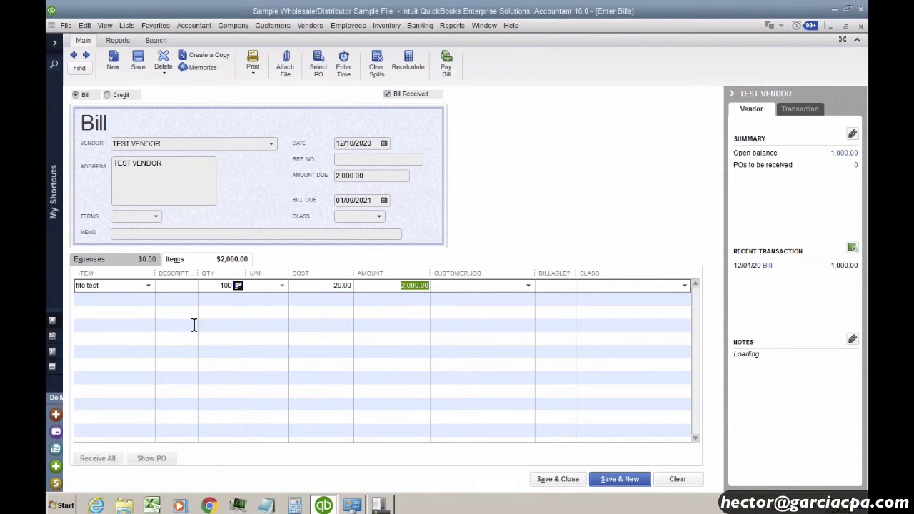
click(562, 483)
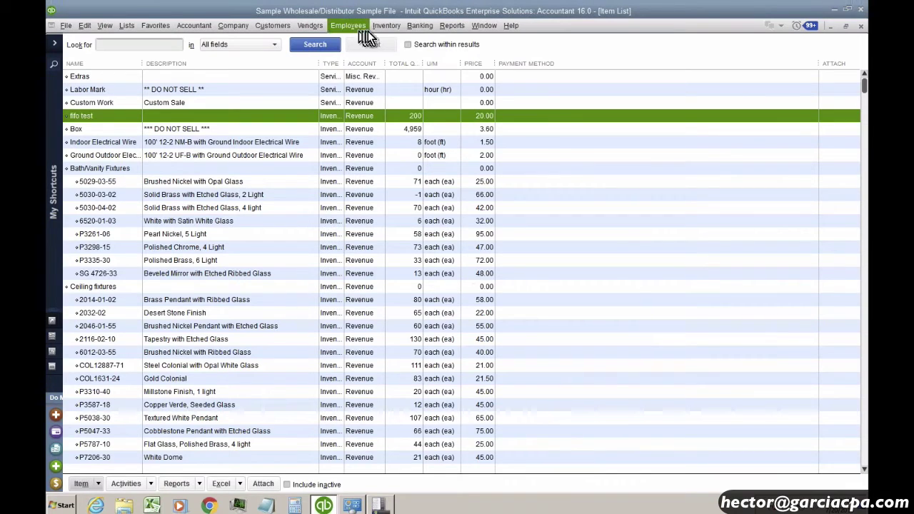
Step: Return to the Inventory Valuation Summary and check fifo test's 200 on hand and 15.00 average
click(483, 26)
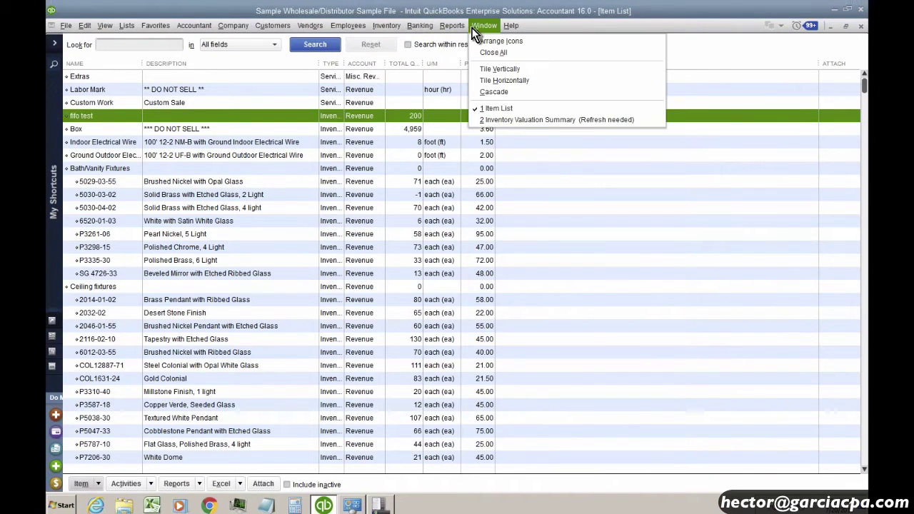
click(488, 121)
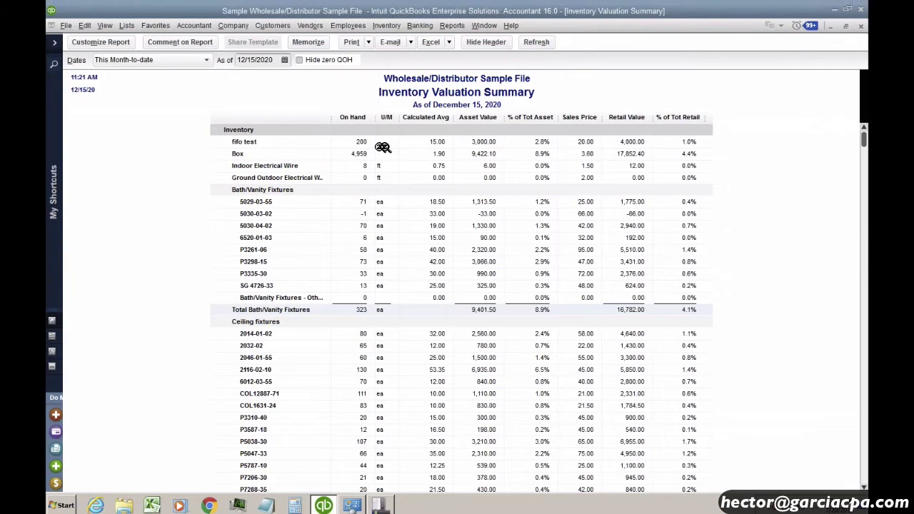
click(360, 143)
click(436, 142)
Step: Start a new invoice dated 12/15/2020 with fifo test as the first line item
click(273, 25)
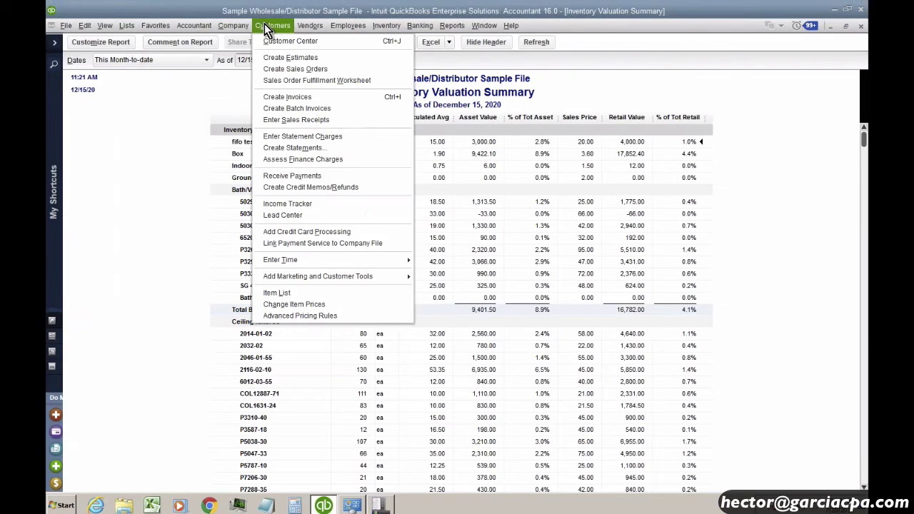
click(294, 96)
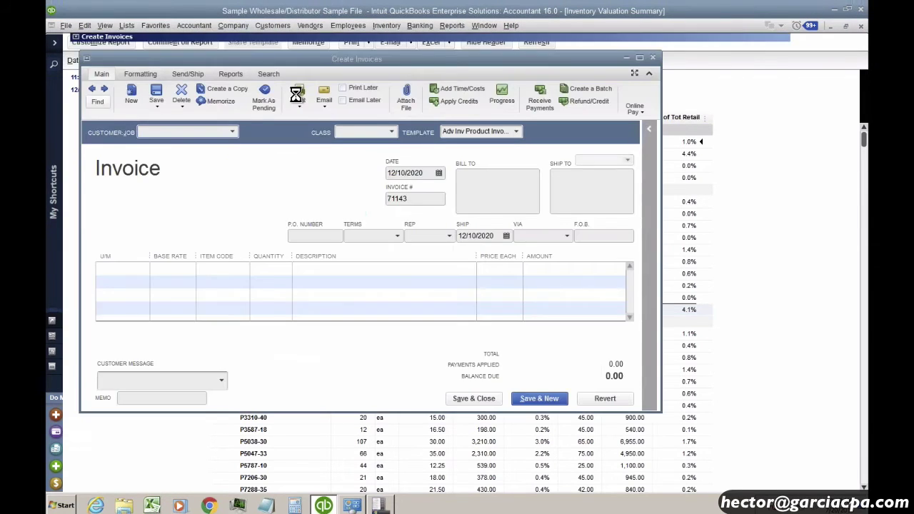
click(626, 140)
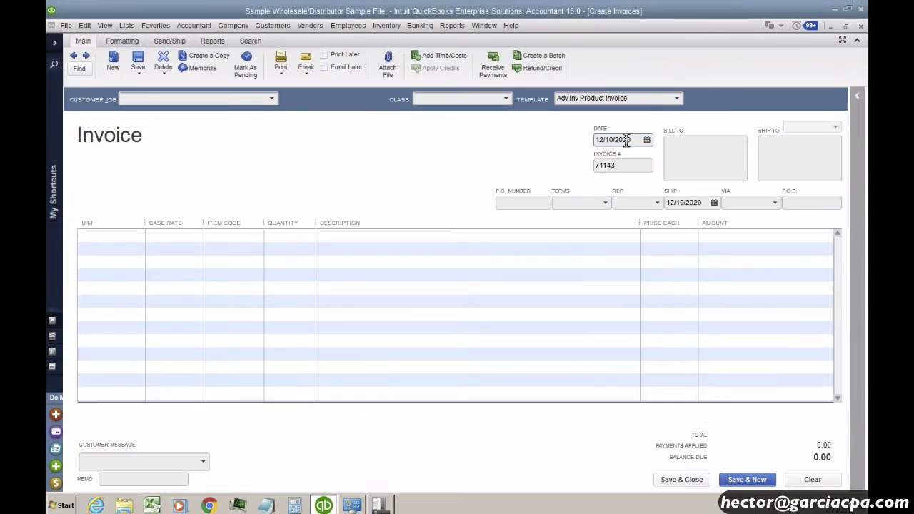
double_click(626, 140)
key(plus)
key(plus)
key(plus)
key(plus)
key(plus)
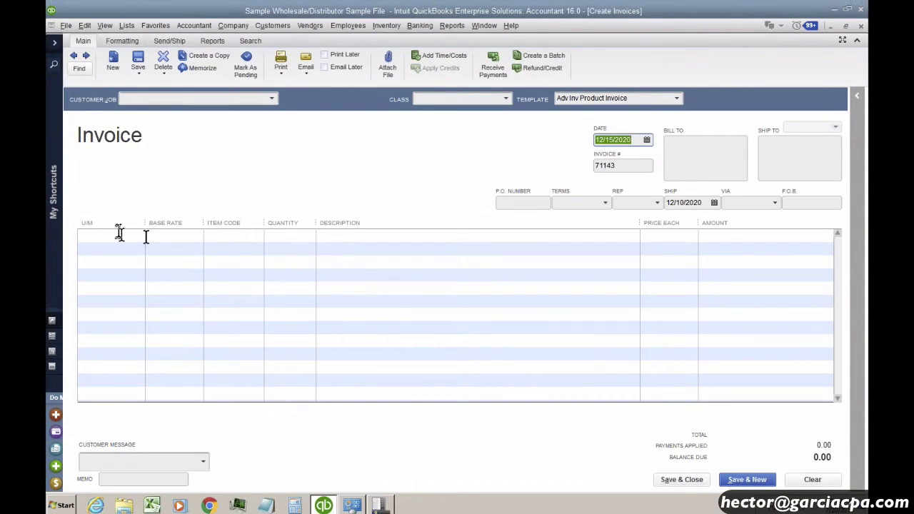
click(235, 236)
text(fifo test)
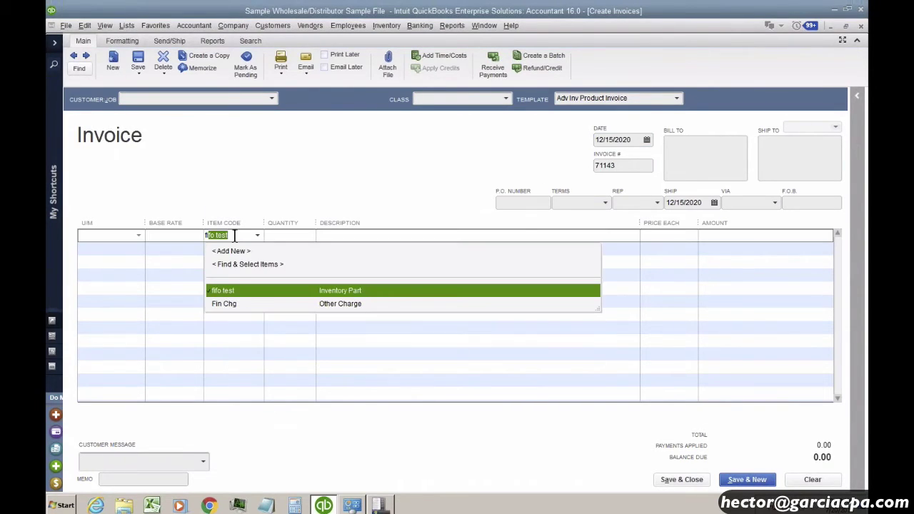
click(221, 291)
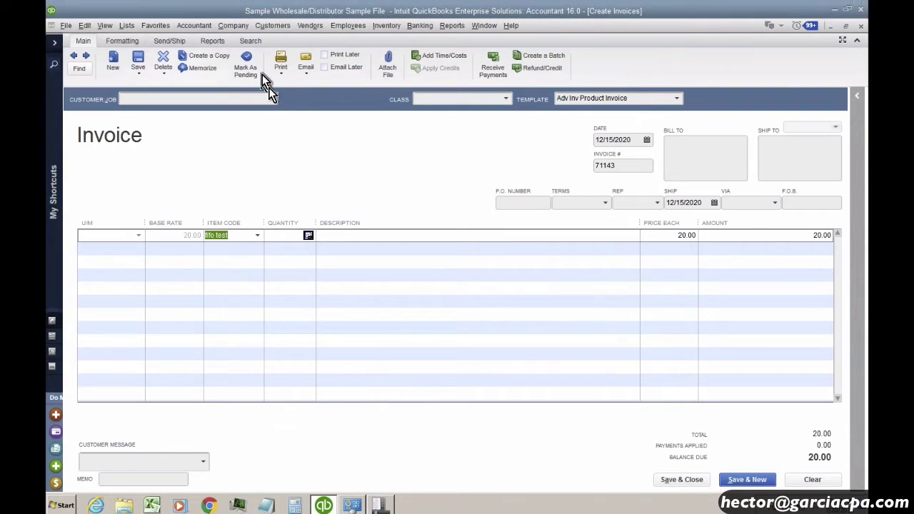
Step: Bill Kern Lighting Warehouse:Store #45 for 50 units at 25.00 and save the invoice
click(272, 98)
click(166, 166)
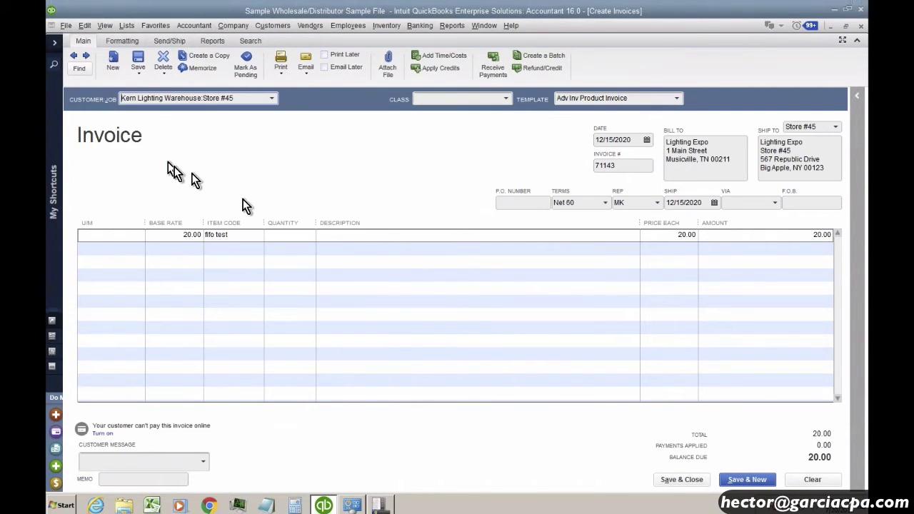
click(304, 239)
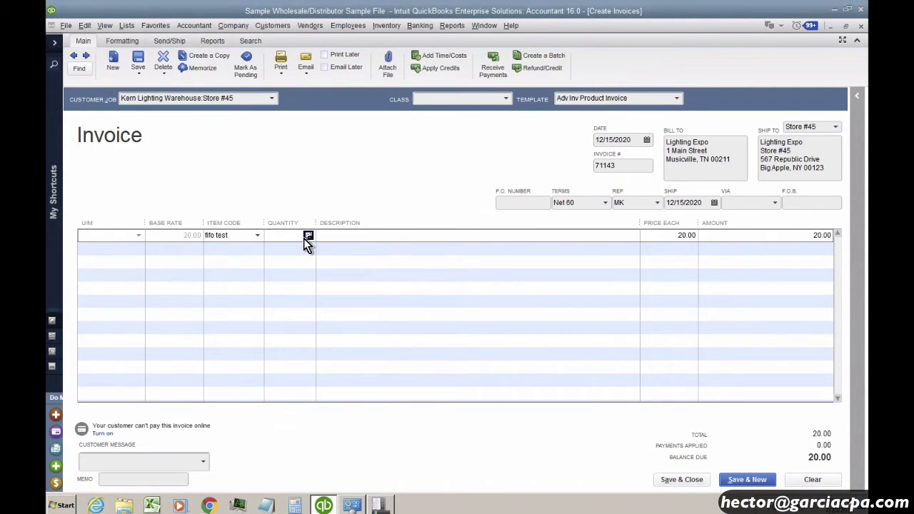
text(50)
key(Tab)
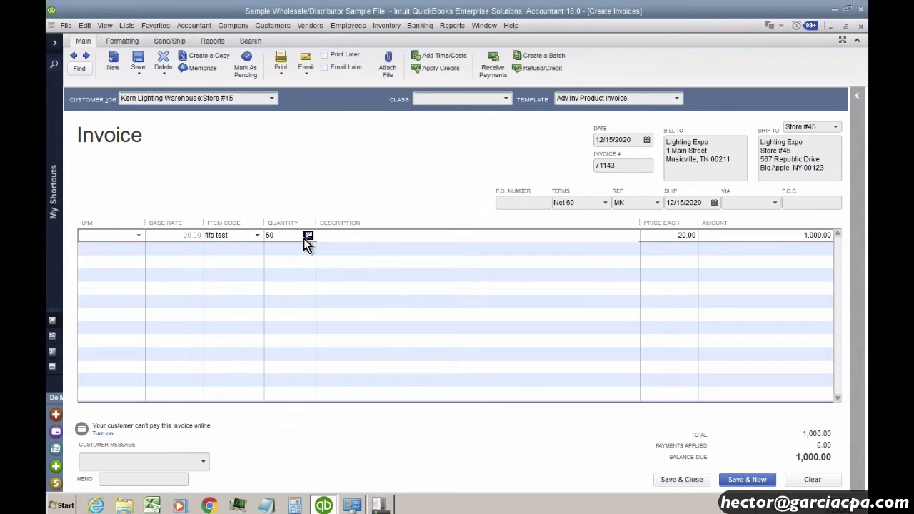
click(658, 237)
text(25)
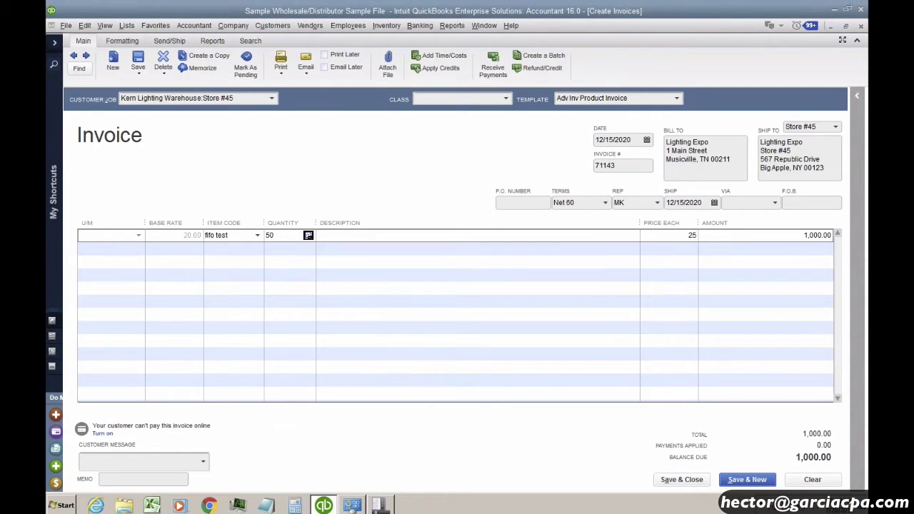
key(Tab)
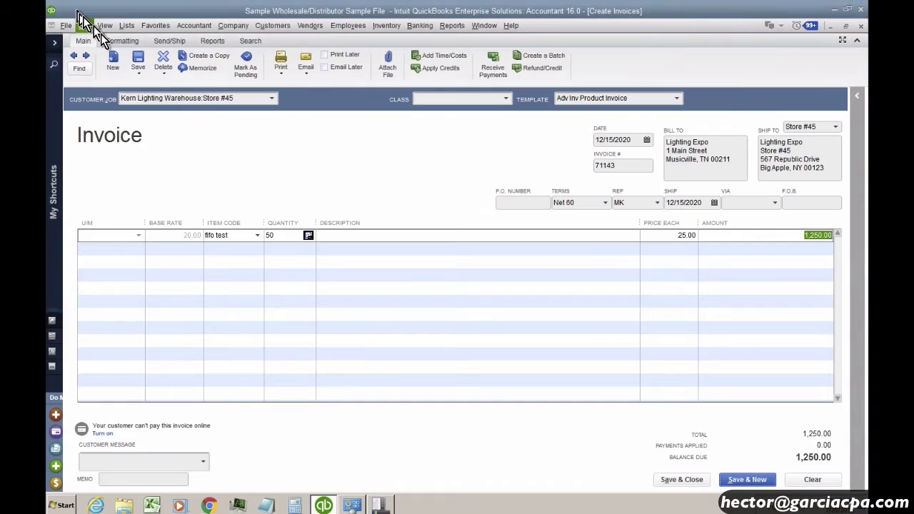
click(137, 60)
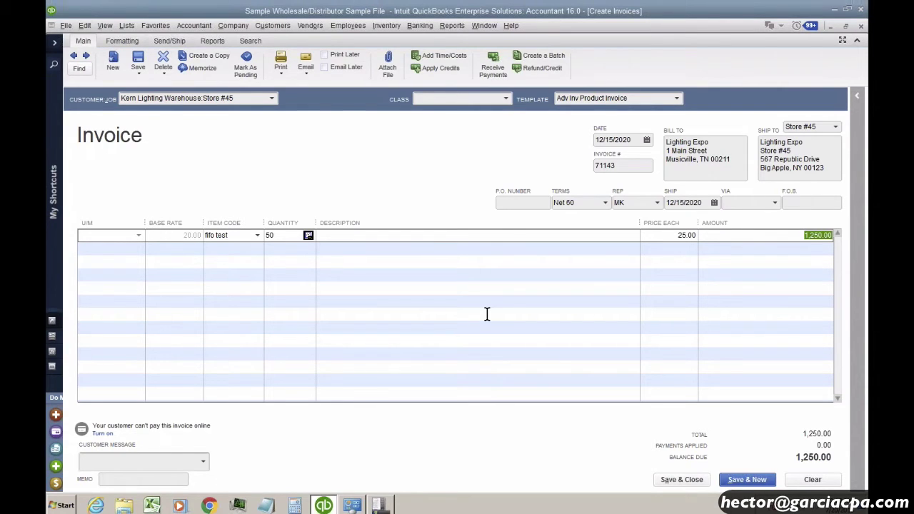
Step: Return to the Inventory Valuation Summary and check fifo test (150 on hand, 16.67 average, 2,500.00) and the TOTAL row
click(479, 29)
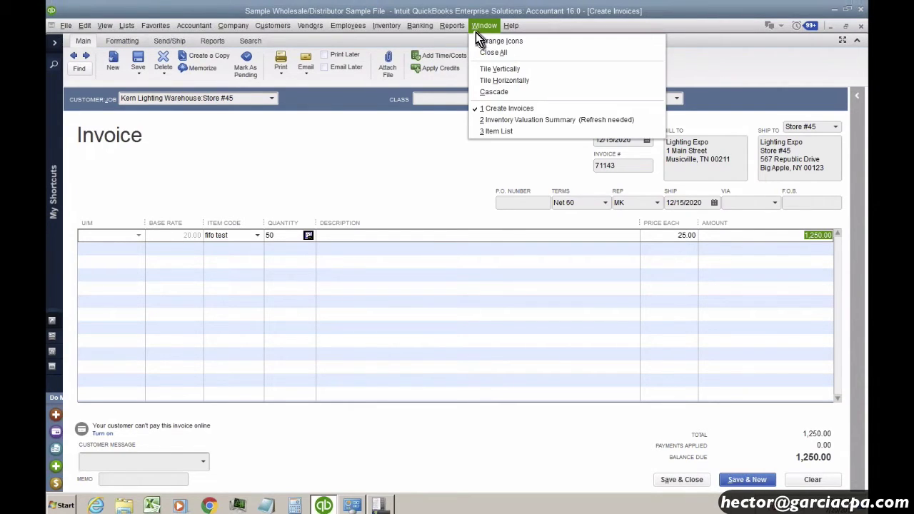
click(507, 119)
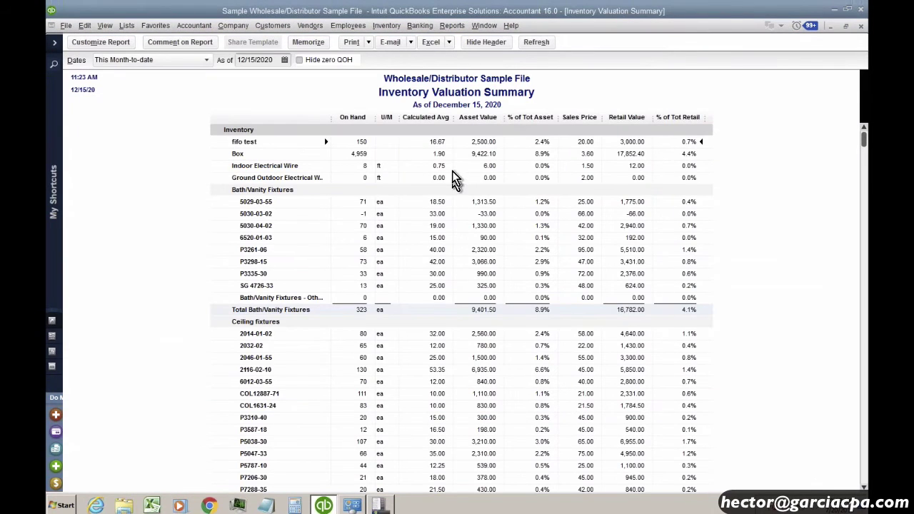
click(446, 146)
click(438, 143)
click(435, 145)
click(353, 142)
drag(865, 143, 865, 486)
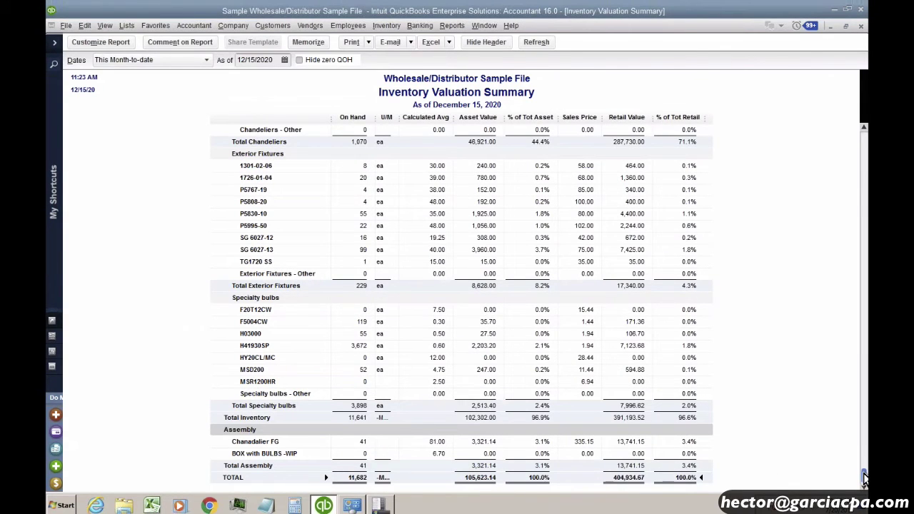
drag(864, 479, 865, 143)
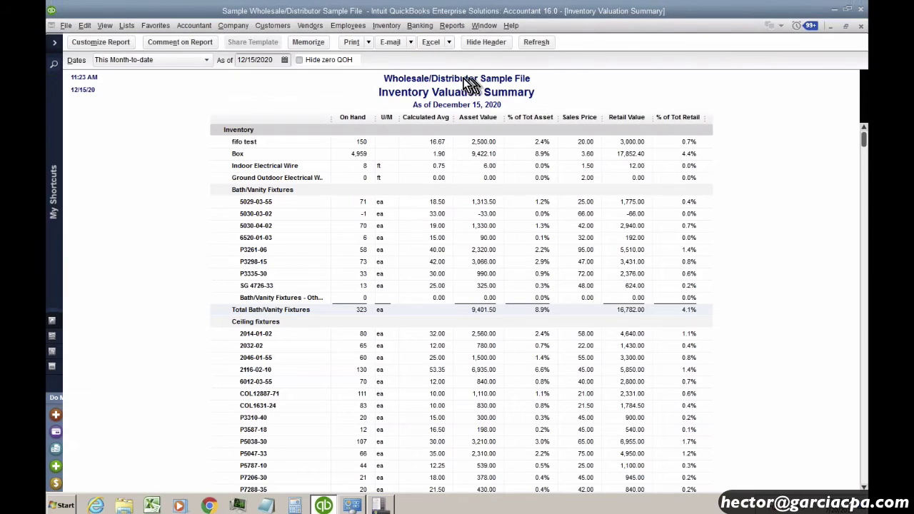
Step: Switch back to the saved invoice 71143 window
click(508, 25)
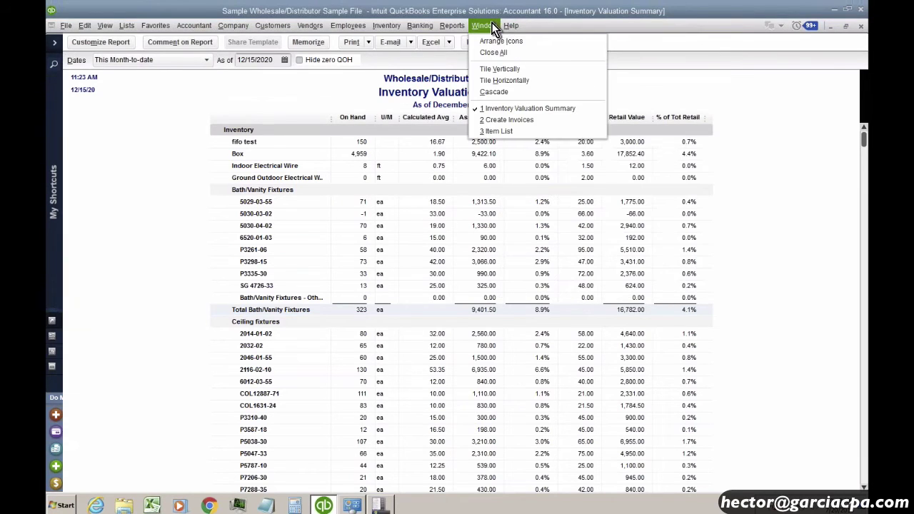
click(484, 26)
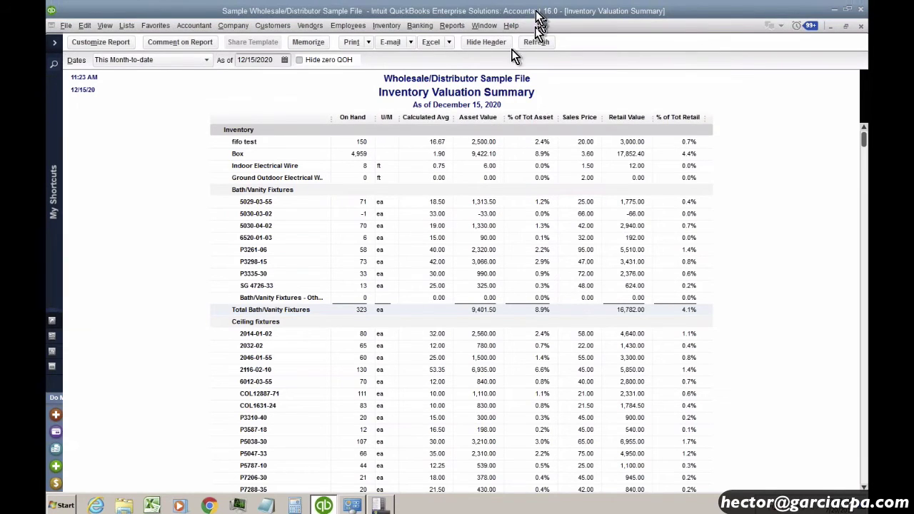
click(483, 26)
click(498, 120)
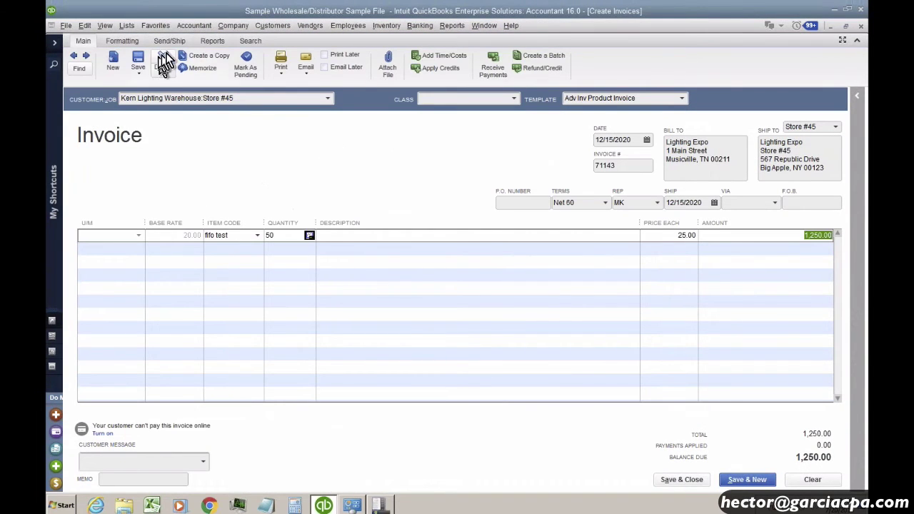
Step: Show the invoice's Transaction Journal with a wider Account column, showing 500.00 to cost of goods
click(207, 41)
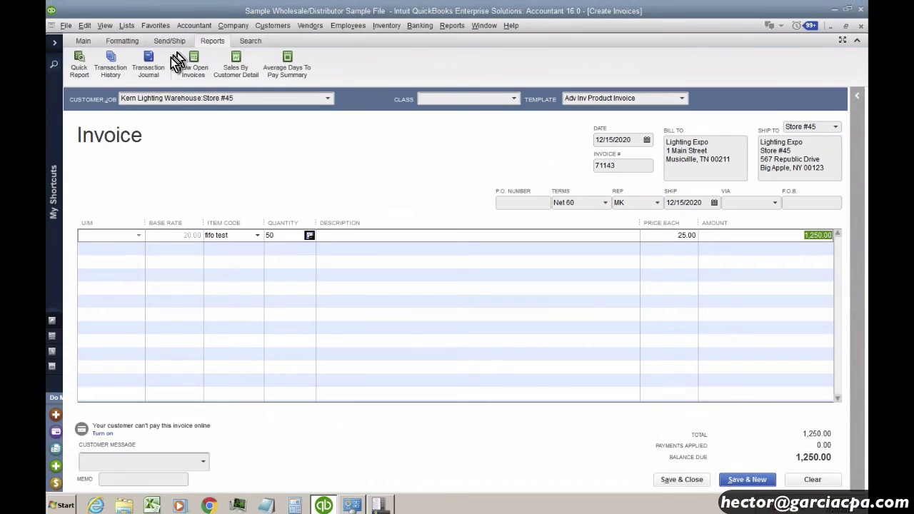
click(149, 62)
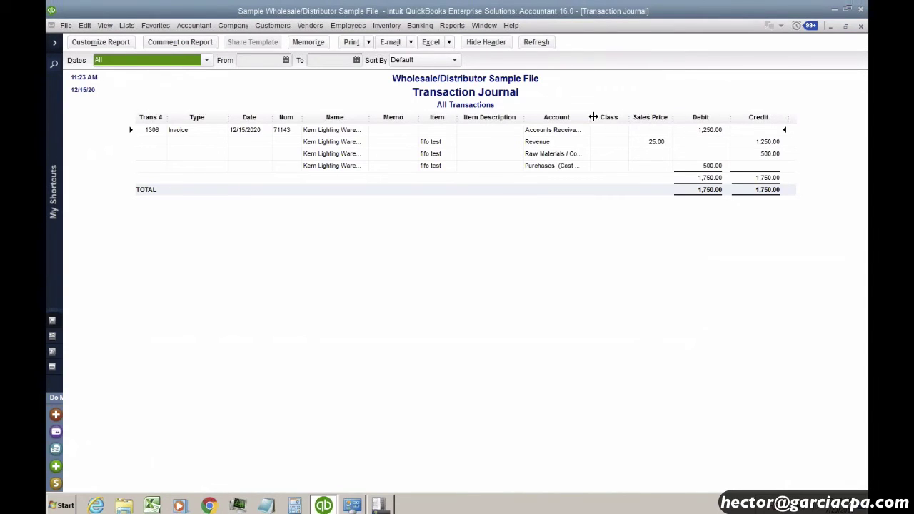
drag(592, 117, 633, 116)
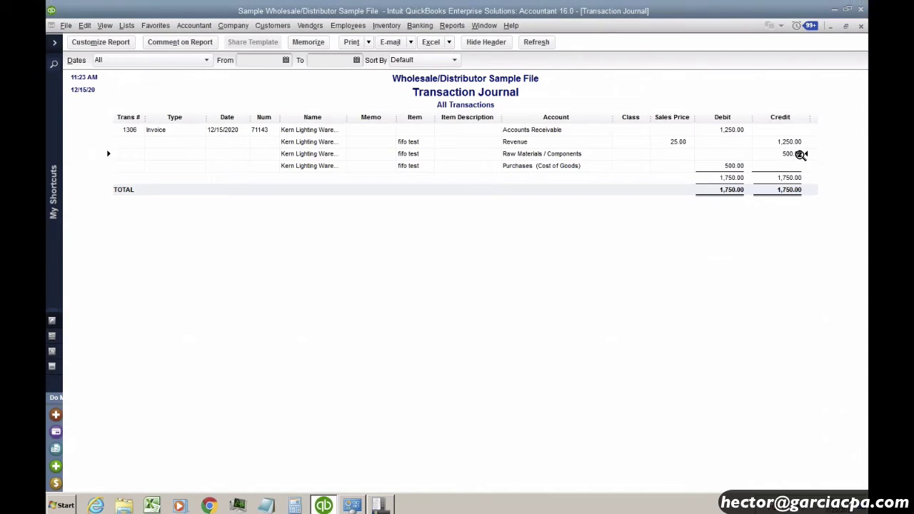
double_click(801, 155)
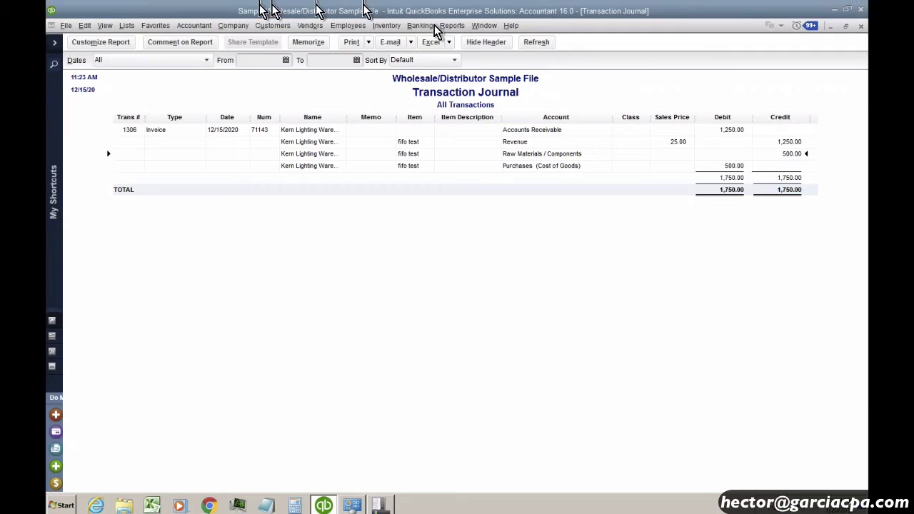
Step: Open the QuickReport for the fifo test item from the Item List
click(125, 26)
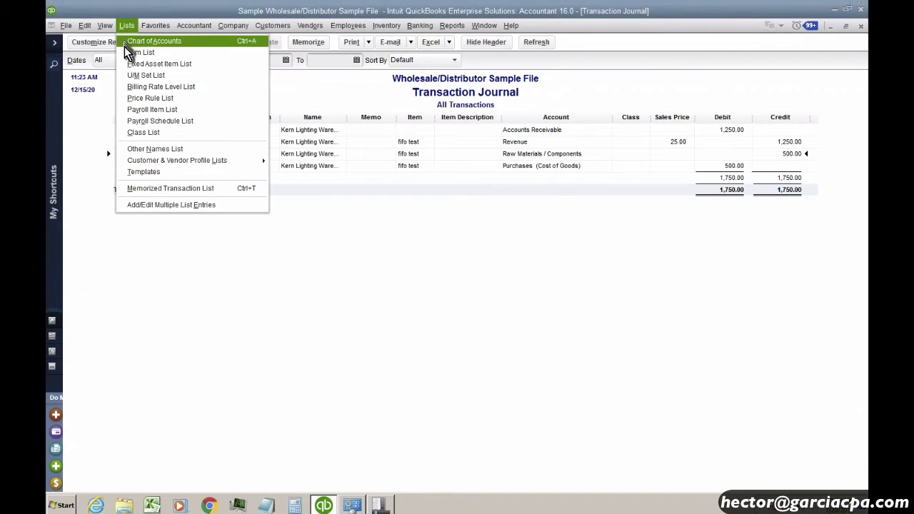
click(127, 51)
right_click(101, 118)
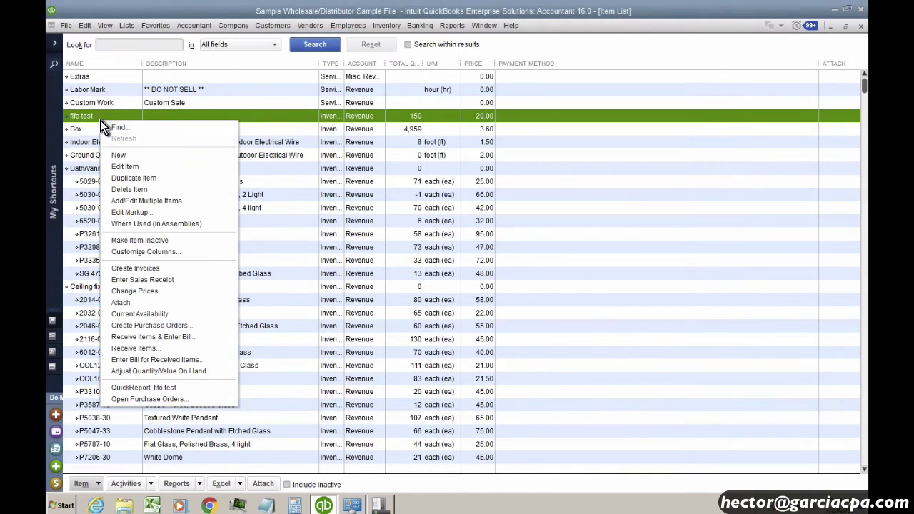
click(142, 389)
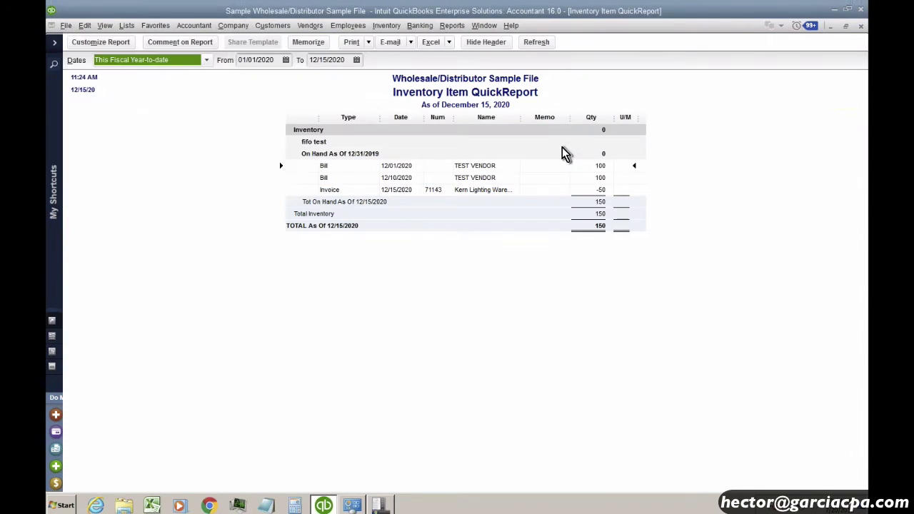
Step: Add a Sales Price column to the report, showing 10.00, 20.00 and 25.00
click(87, 44)
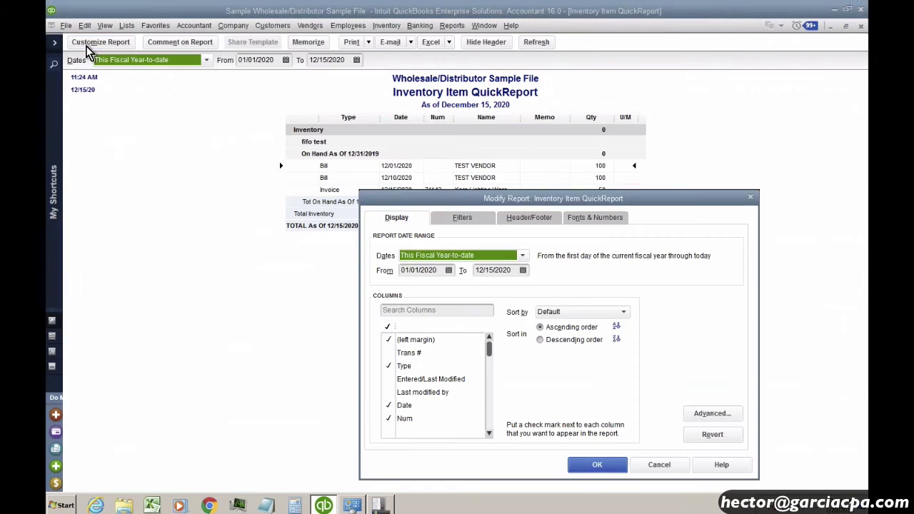
click(420, 307)
text(SA)
click(416, 351)
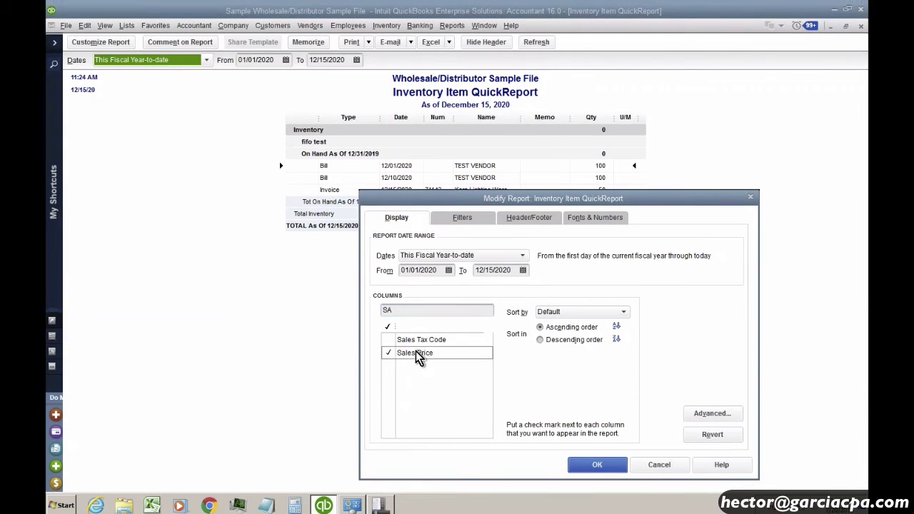
click(572, 463)
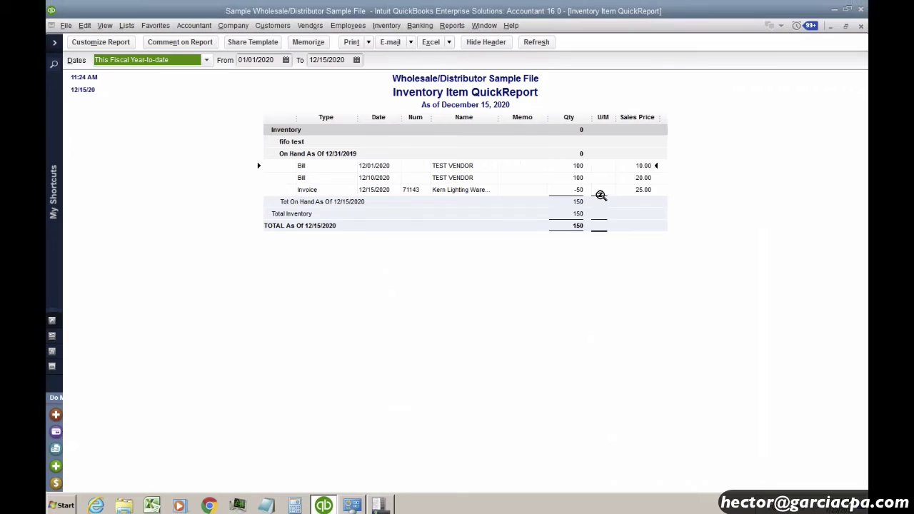
click(574, 166)
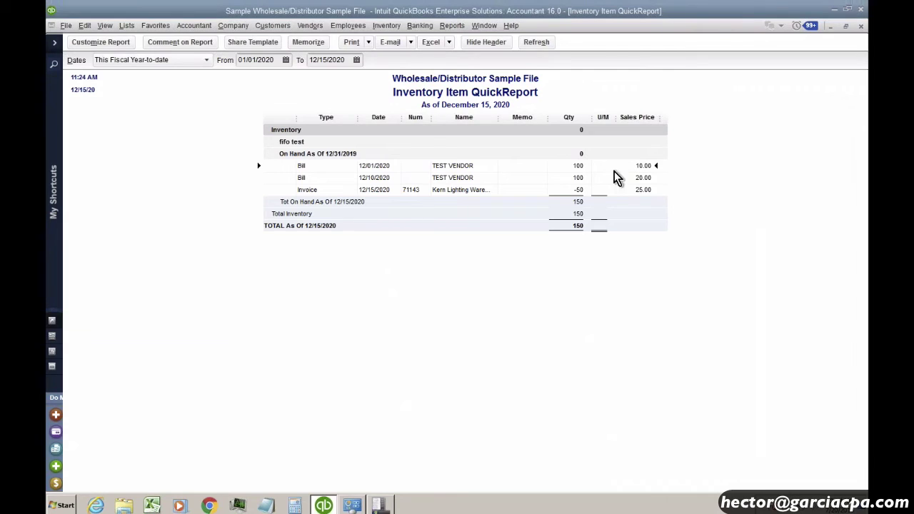
click(582, 190)
Step: Switch to invoice 71143's Transaction Journal showing 500.00 to Purchases (Cost of Goods)
click(484, 25)
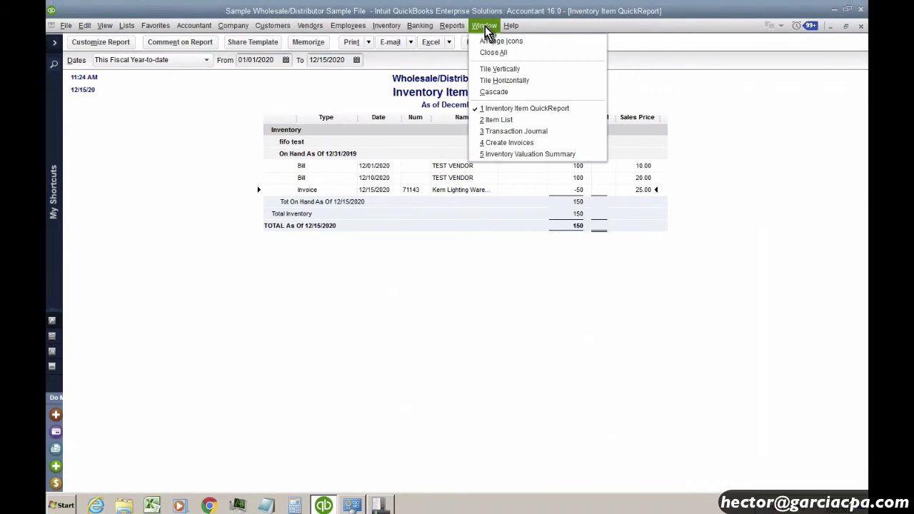
click(502, 130)
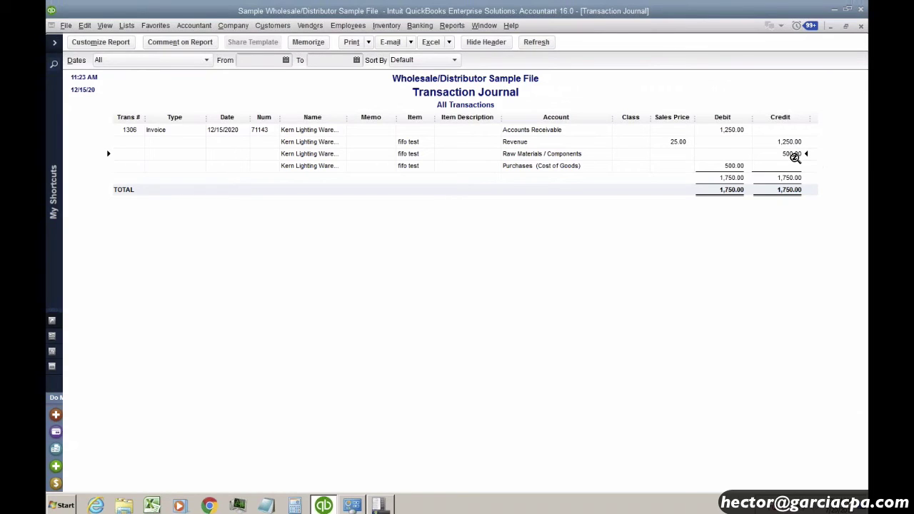
click(484, 25)
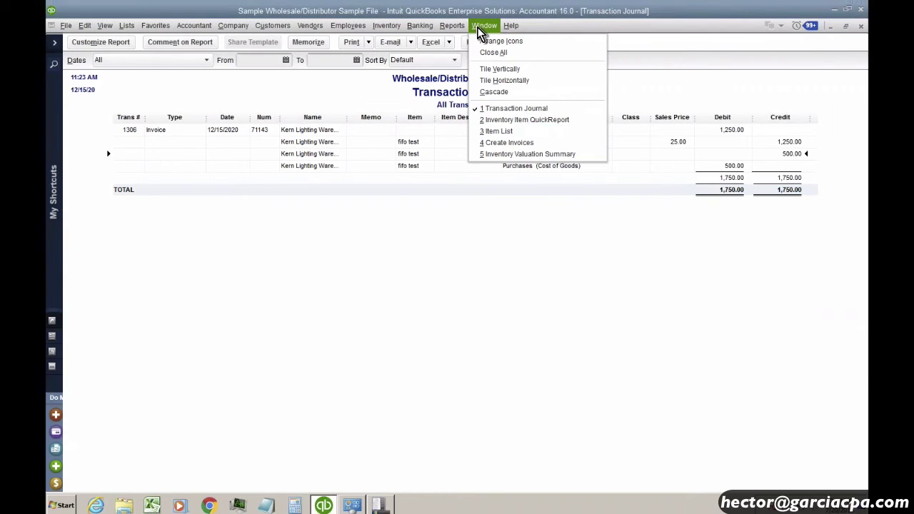
click(477, 28)
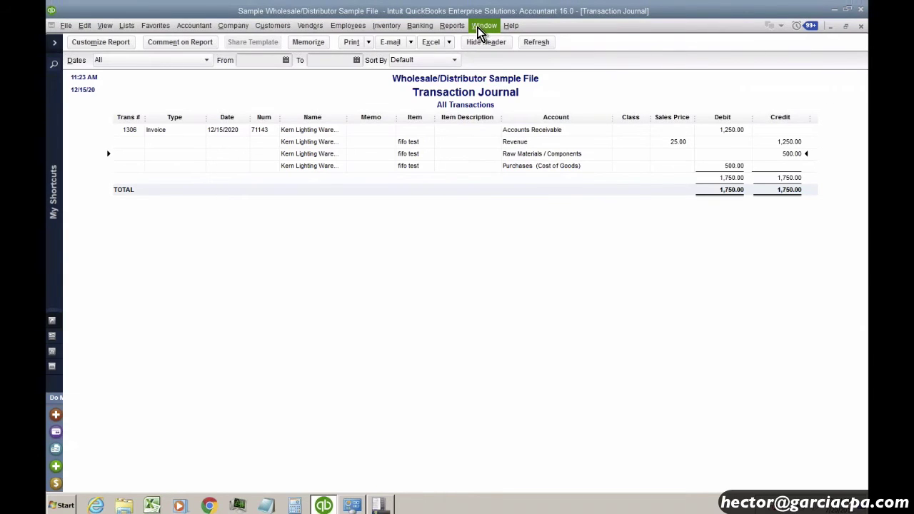
Step: Open the Preferences window from the Edit menu
click(78, 27)
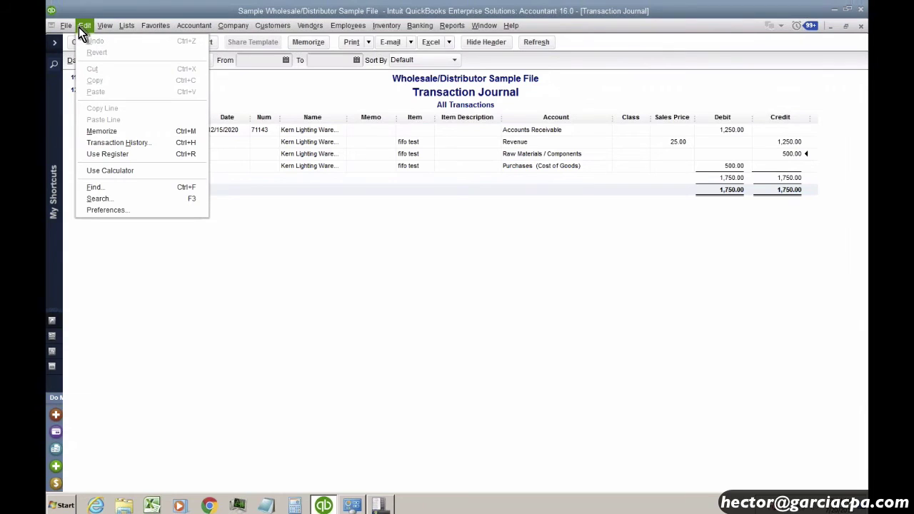
click(114, 209)
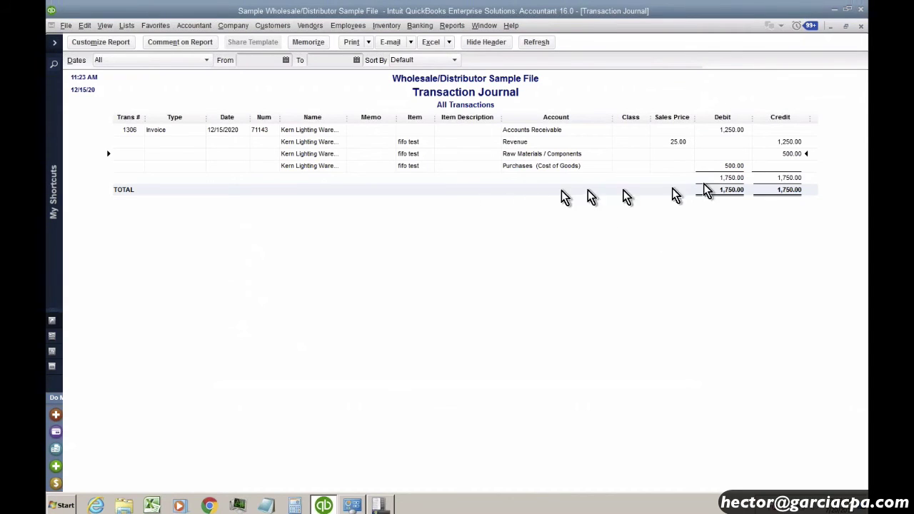
click(221, 135)
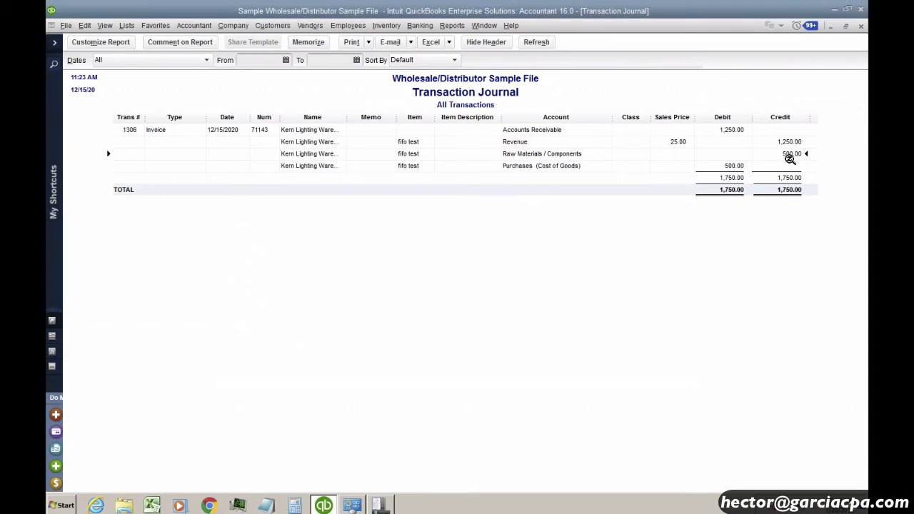
Step: Uncheck Use FIFO in Items & Inventory Advanced Inventory Settings and accept closing all windows
click(85, 26)
click(96, 212)
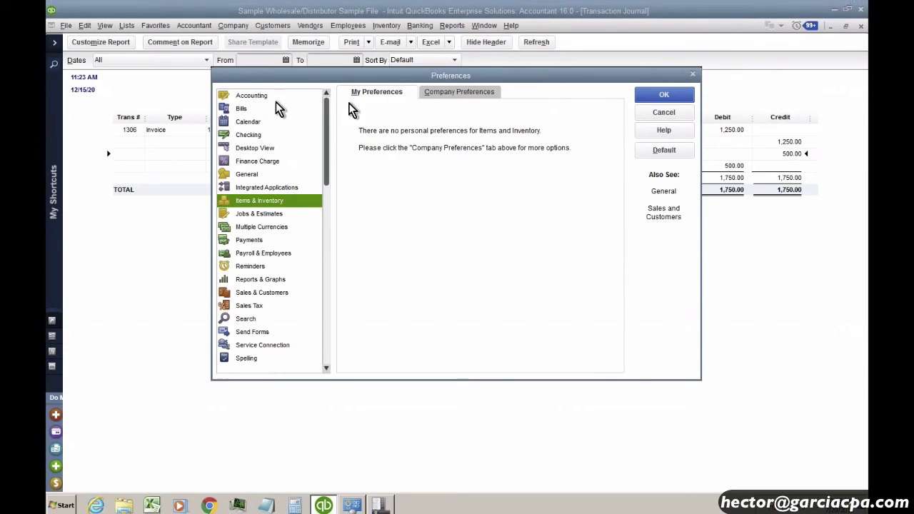
click(470, 92)
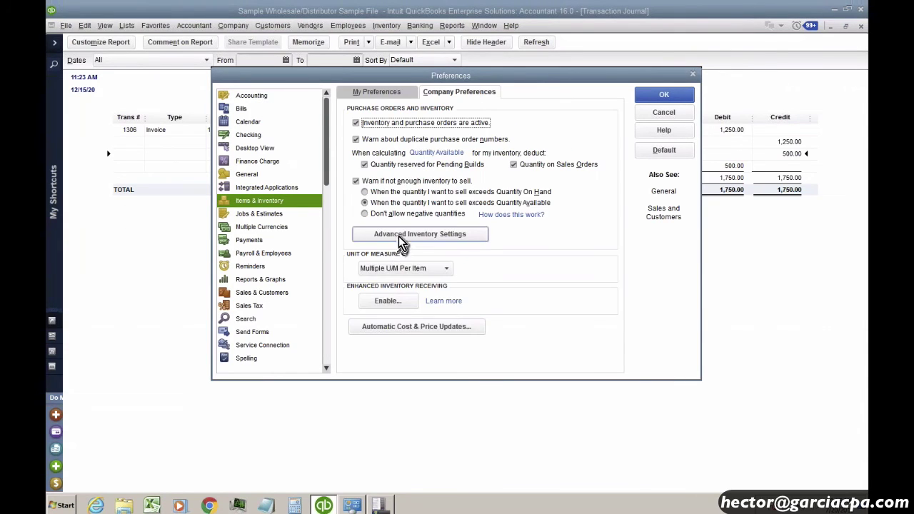
click(399, 237)
click(476, 95)
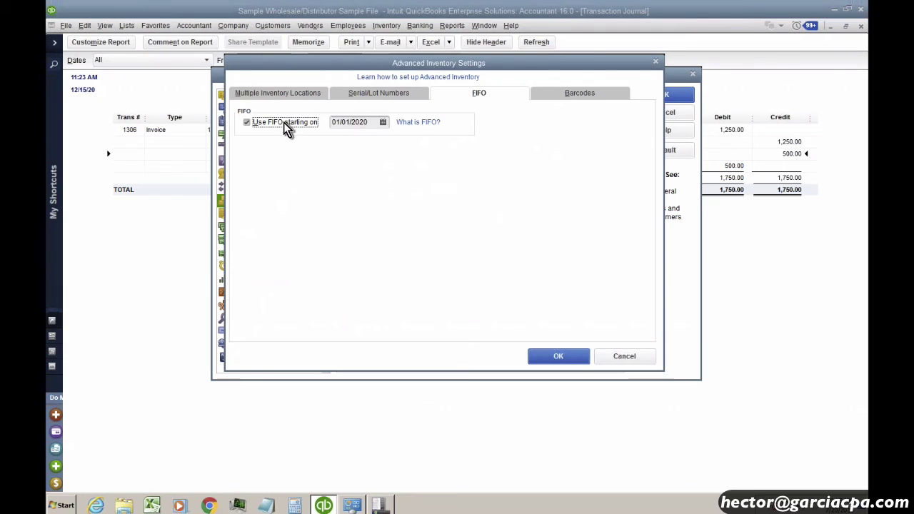
click(558, 357)
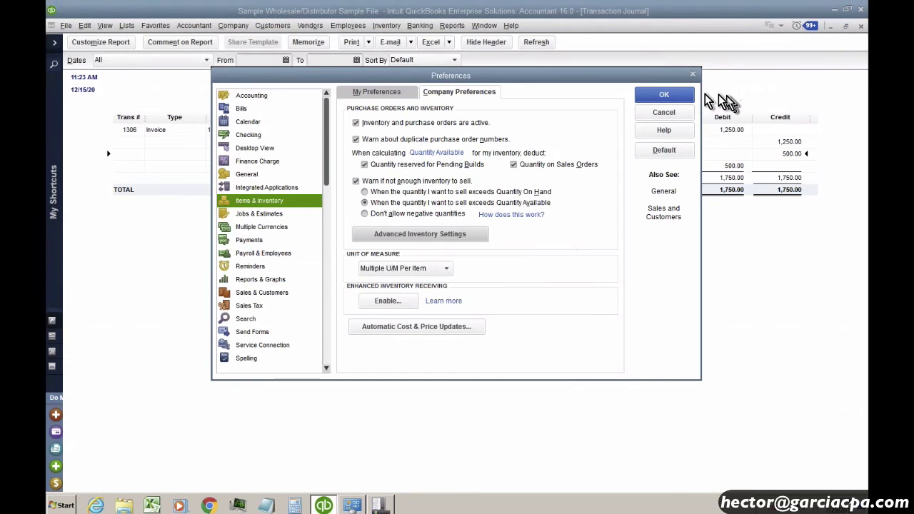
click(677, 96)
click(456, 164)
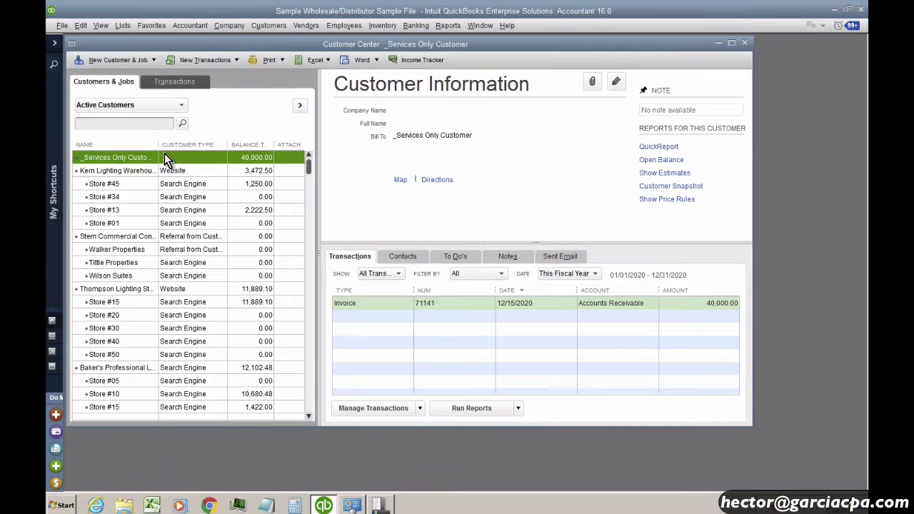
Step: Open invoice 71143 from the fifo test item report and show its report shortcuts
click(117, 195)
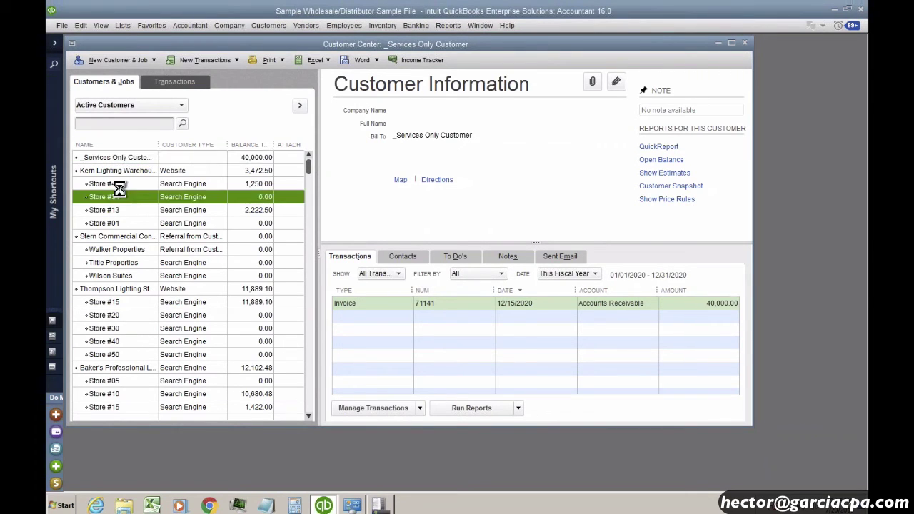
click(119, 185)
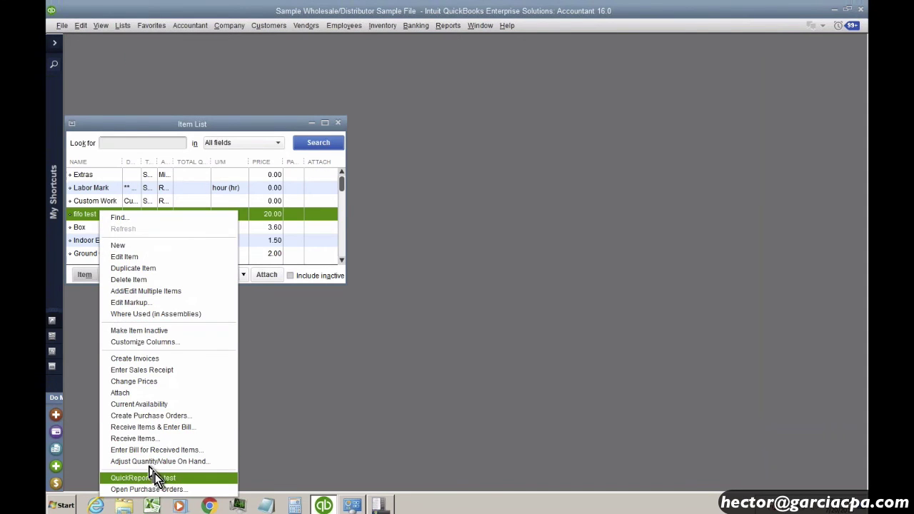
click(154, 478)
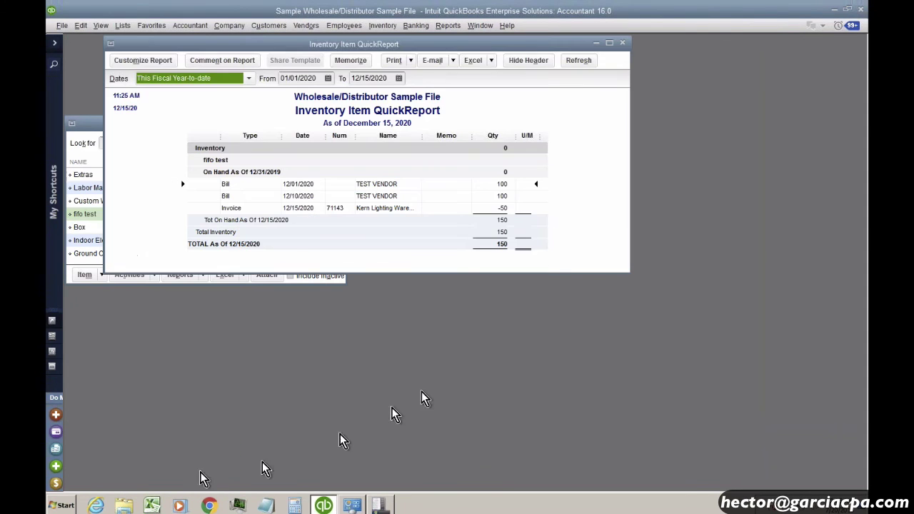
double_click(366, 209)
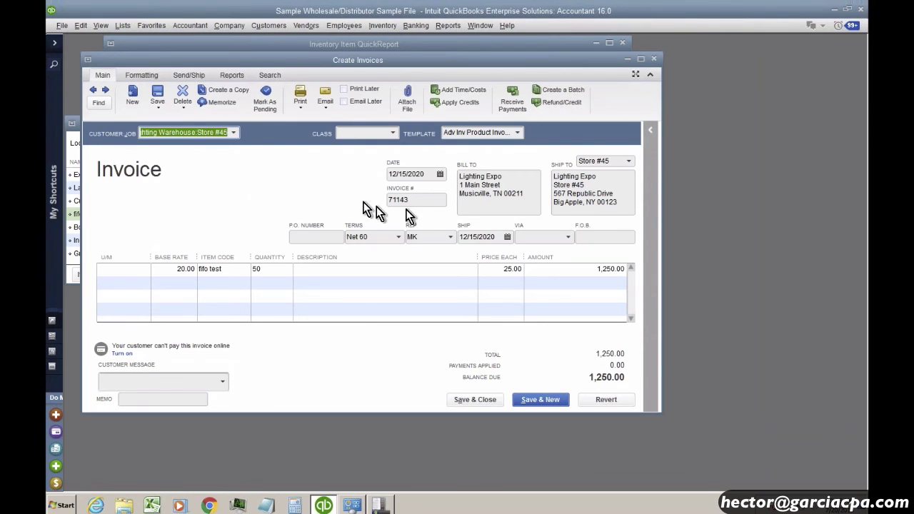
click(231, 75)
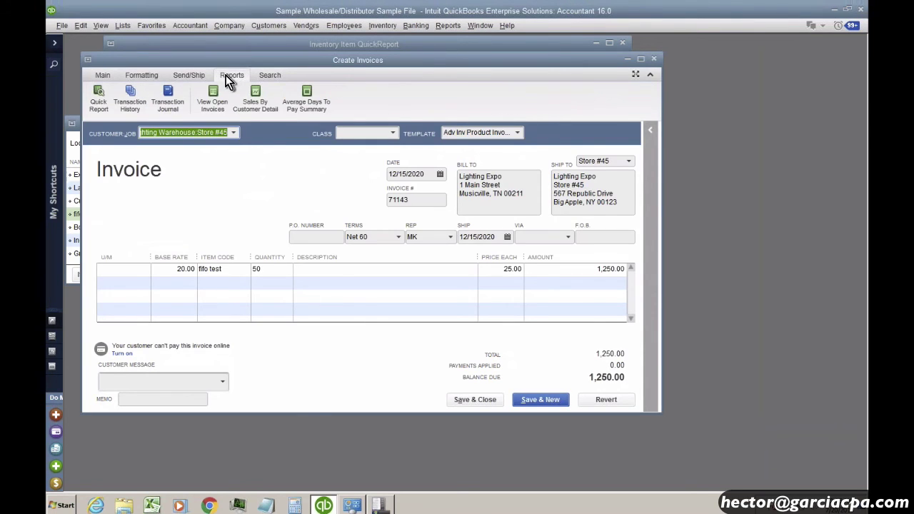
click(154, 76)
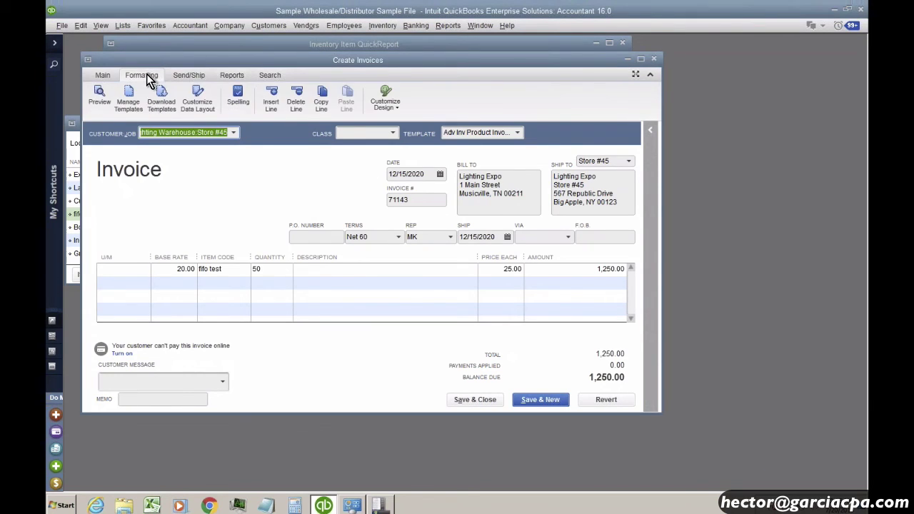
click(222, 73)
Step: Open the invoice's Transaction Journal, check the 750.00 Raw Materials credit, then close it
click(174, 105)
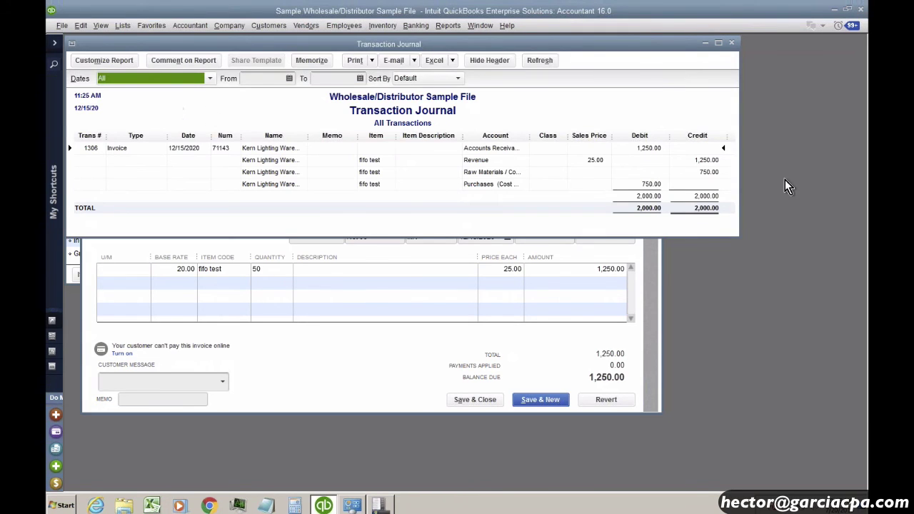
click(721, 173)
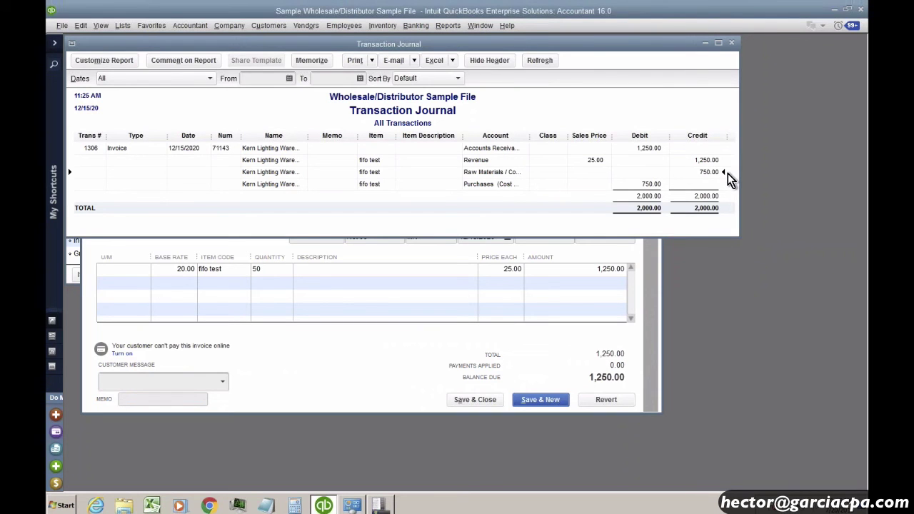
key(Escape)
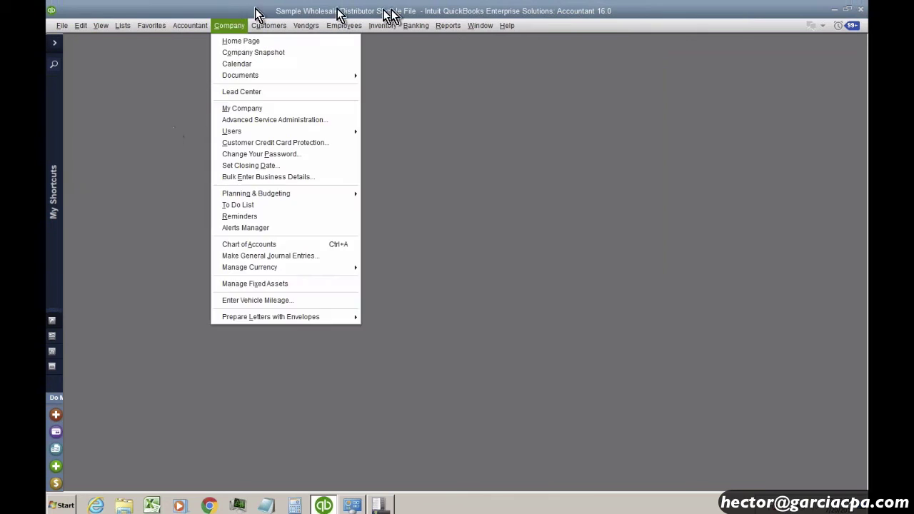
Step: Check the valuation summary's TOTAL row and fifo test line: 150 units, 15.00 average, 2,250.00
click(448, 25)
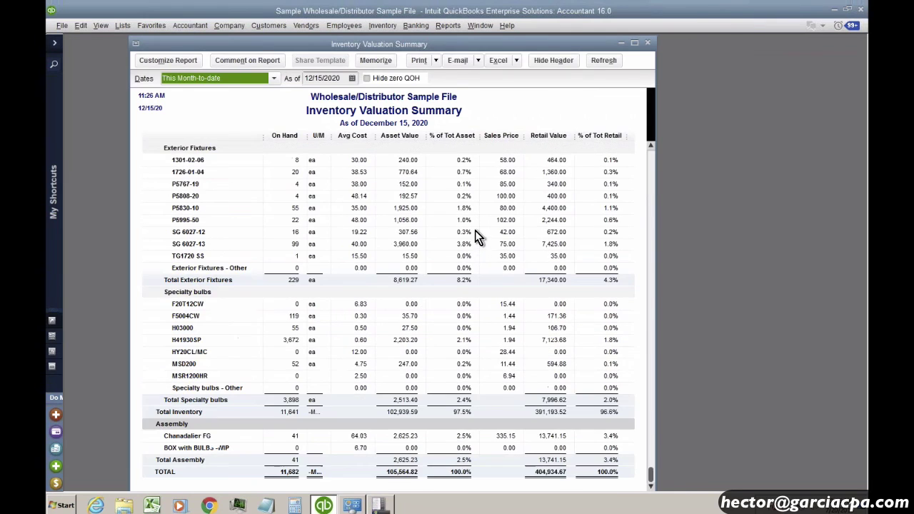
click(402, 473)
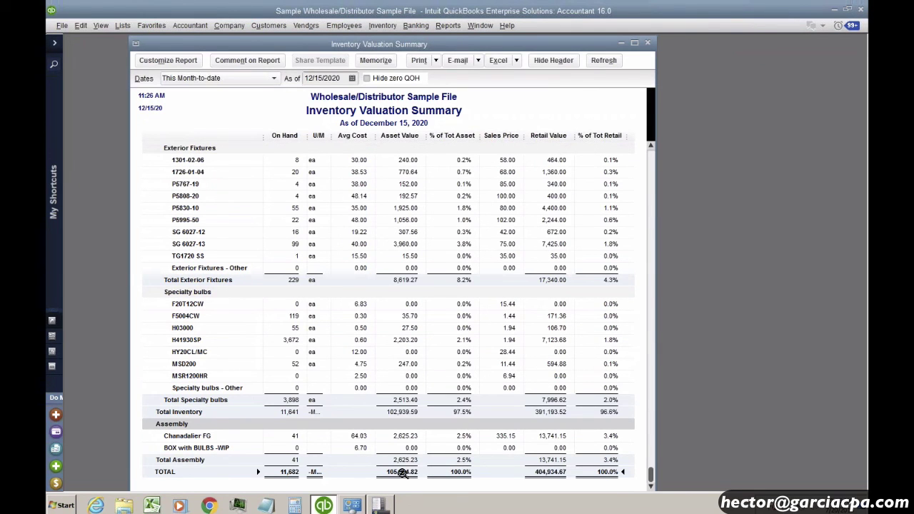
scroll(402, 474, up, 10)
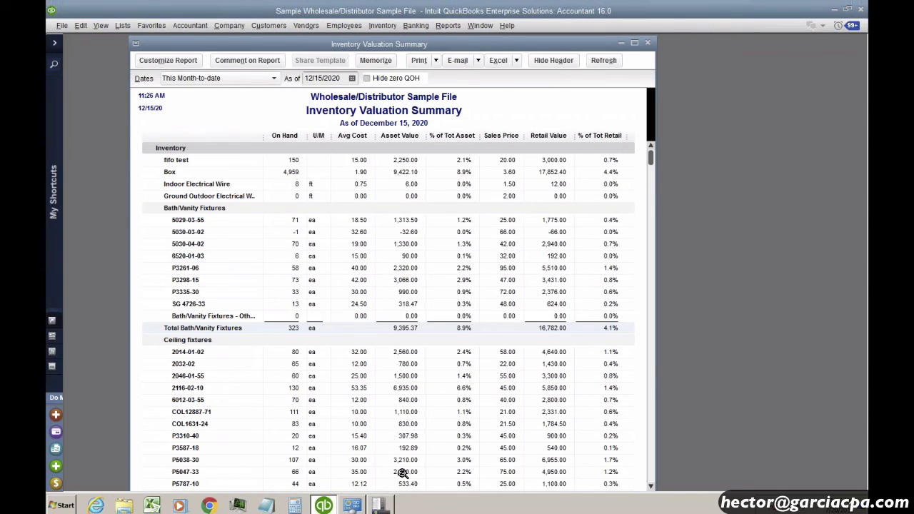
click(366, 159)
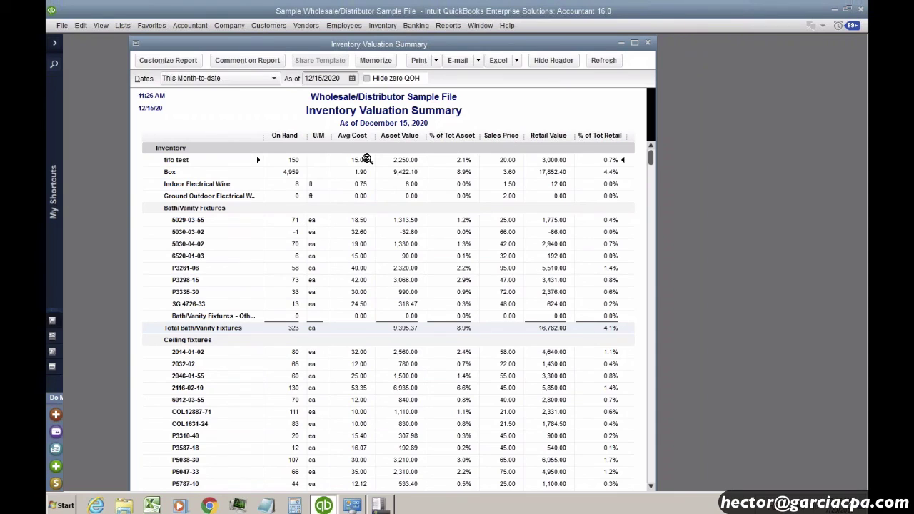